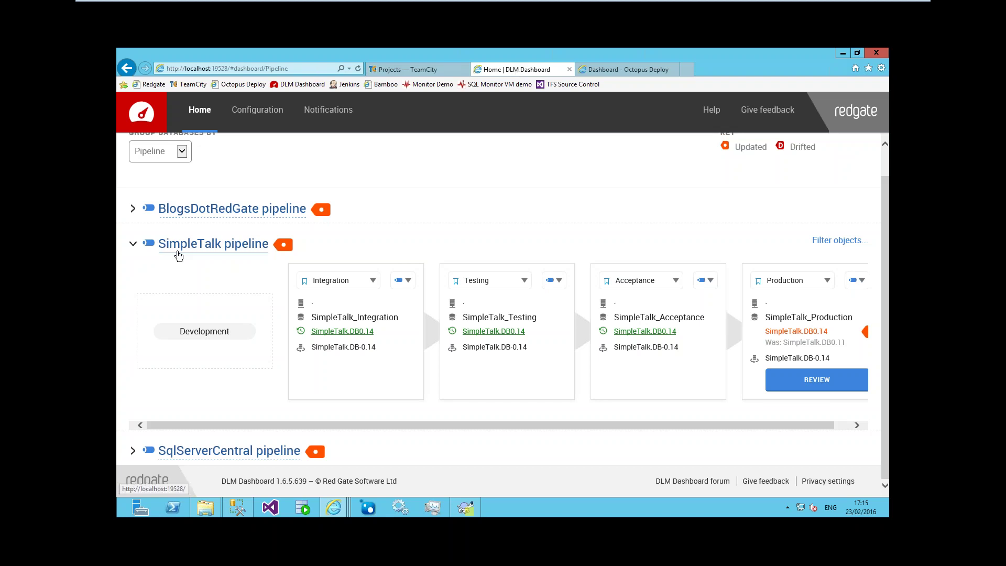
# Open the change review for the SimpleTalk_Production database in the SimpleTalk pipeline.
pyautogui.click(134, 244)
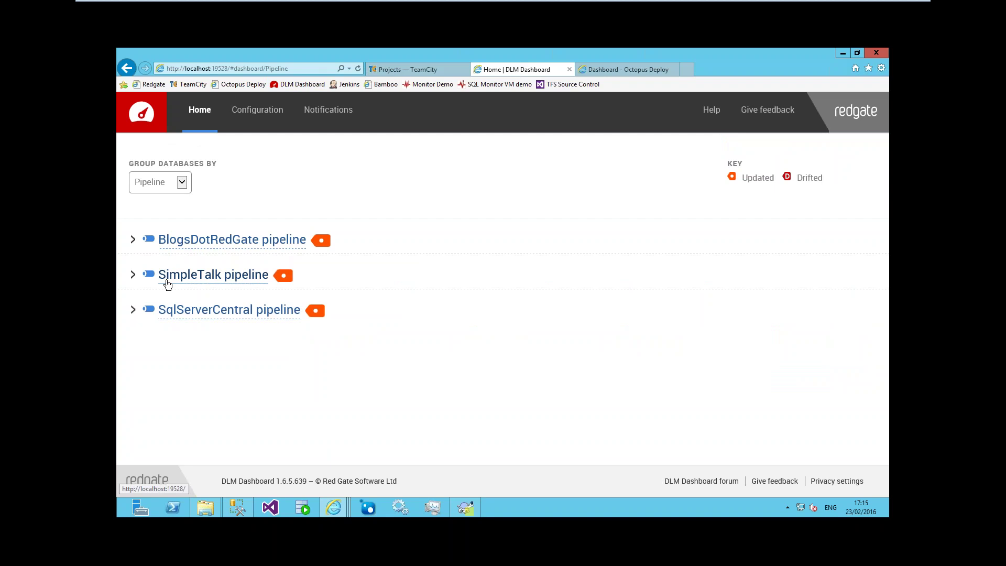
pyautogui.click(132, 276)
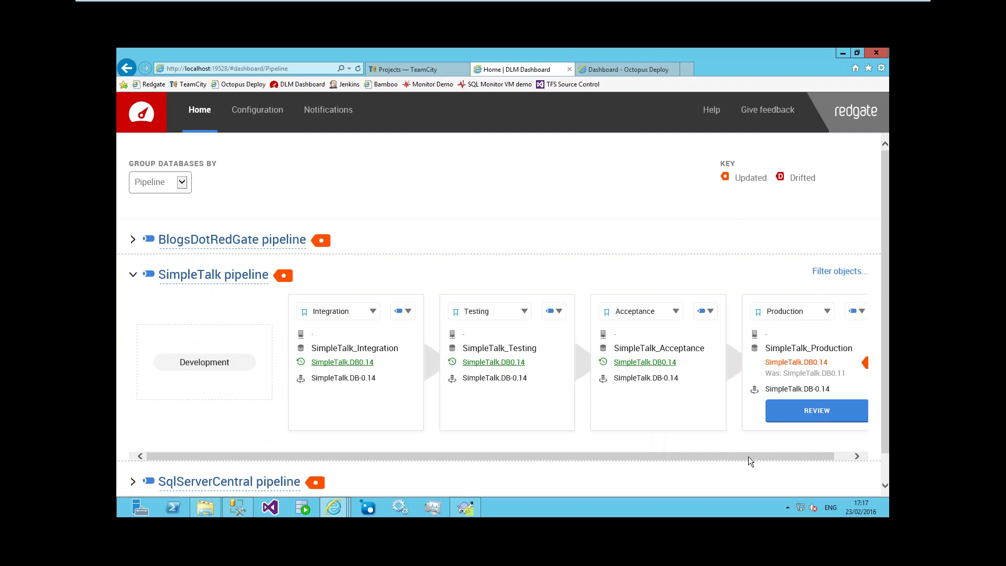
pyautogui.moveTo(749, 457); pyautogui.dragTo(822, 438)
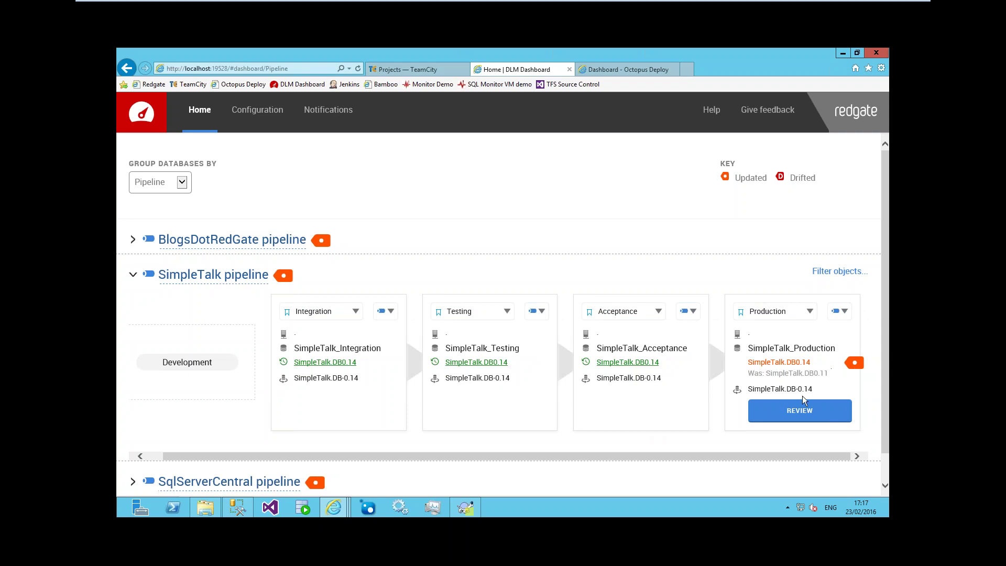
pyautogui.click(804, 411)
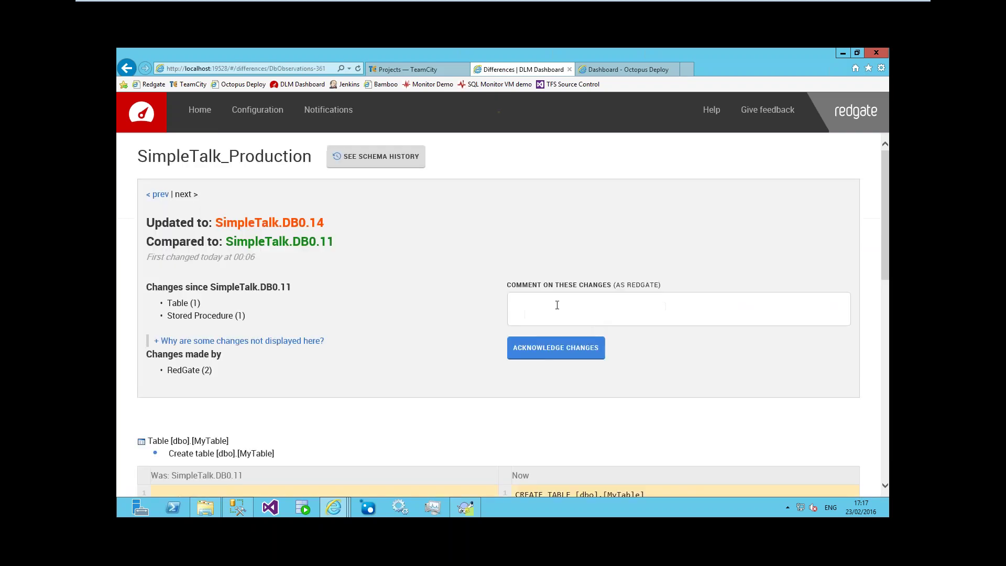
# Examine the differences between SimpleTalk.DB0.11 and SimpleTalk.DB0.14 for the MyTable table and the prcGetContacts stored procedure.
pyautogui.scroll(-4, 266, 240)
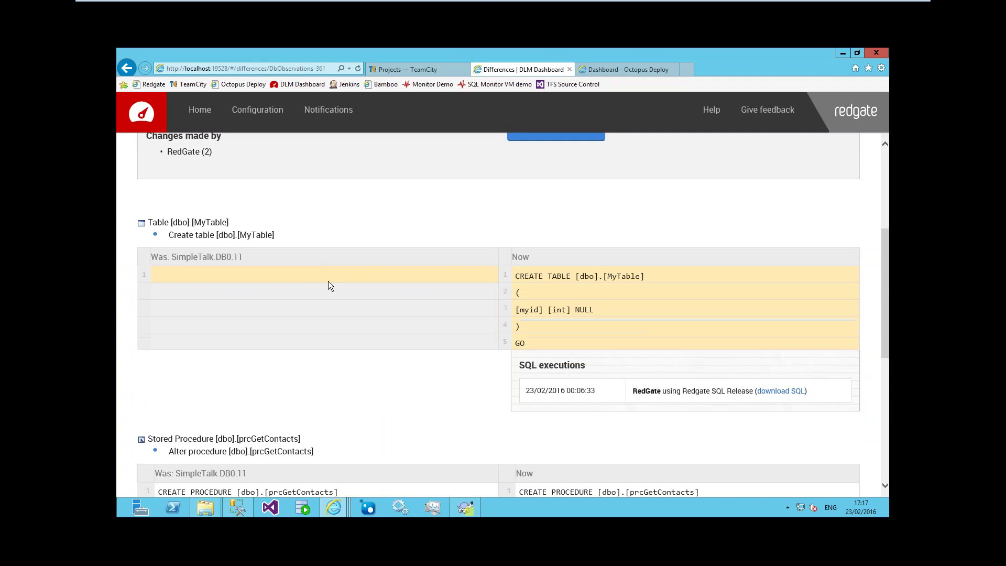
pyautogui.scroll(-5, 328, 281)
pyautogui.moveTo(524, 265); pyautogui.dragTo(635, 290)
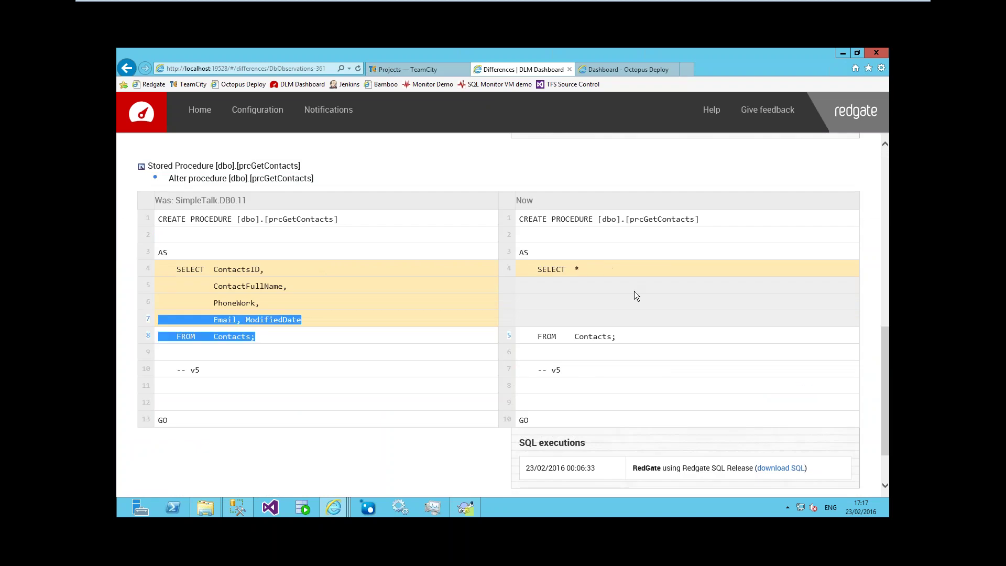
pyautogui.click(563, 272)
pyautogui.moveTo(559, 272); pyautogui.dragTo(662, 328)
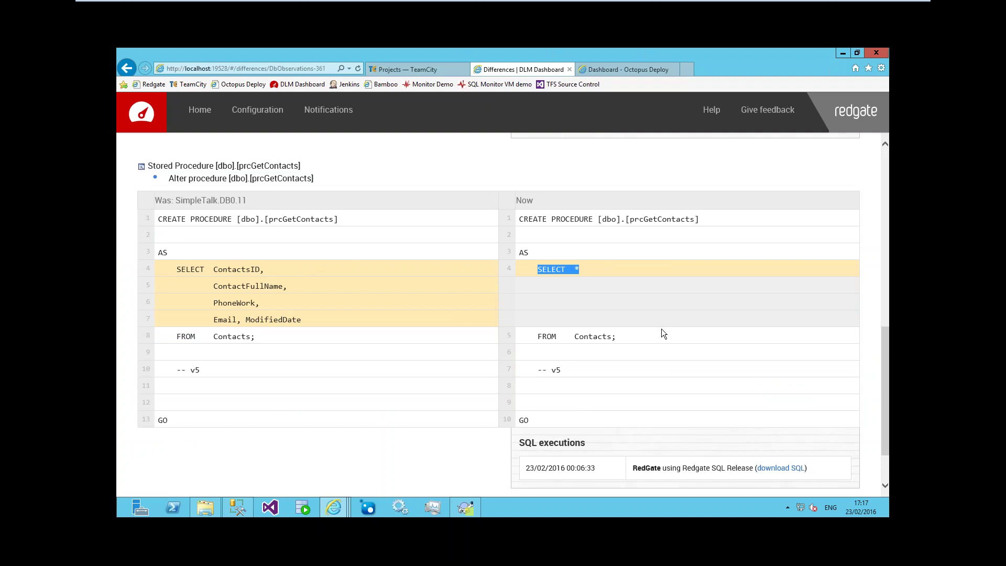
pyautogui.scroll(6, 661, 330)
pyautogui.scroll(-5, 664, 332)
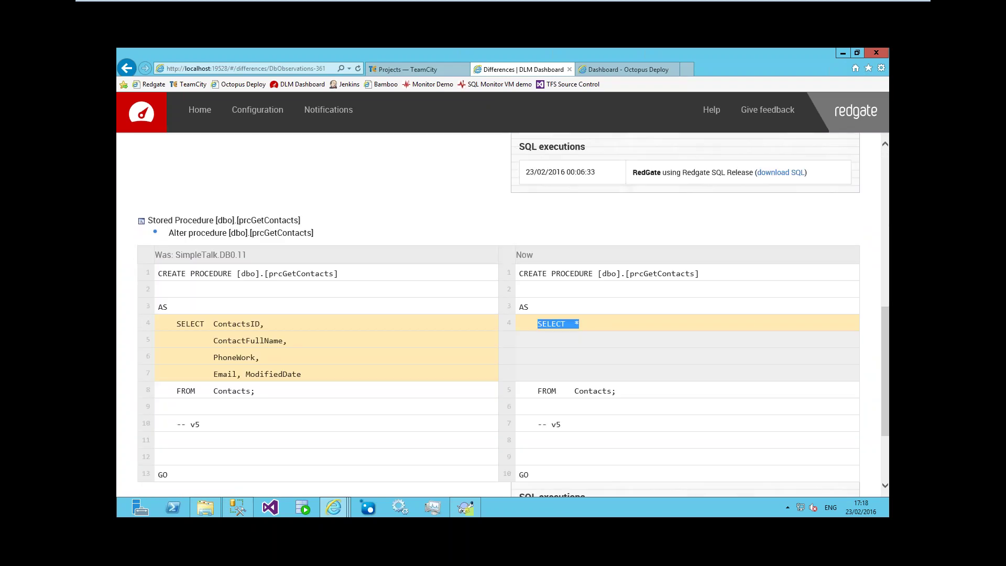
pyautogui.scroll(8, 621, 379)
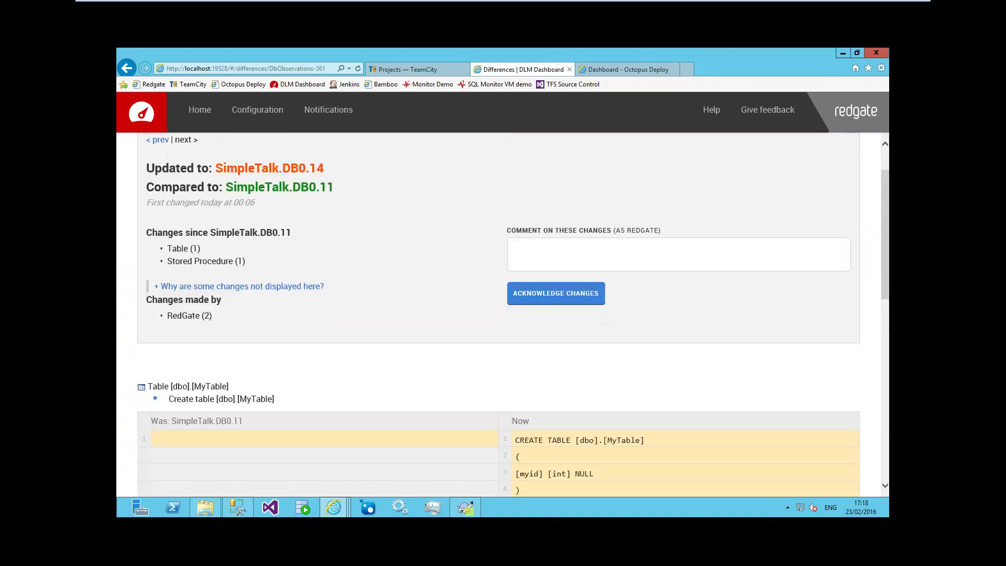
# Add the comment "OK" to the SimpleTalk_Production changes and acknowledge them.
pyautogui.write('OK')
pyautogui.scroll(2, 452, 287)
pyautogui.click(556, 356)
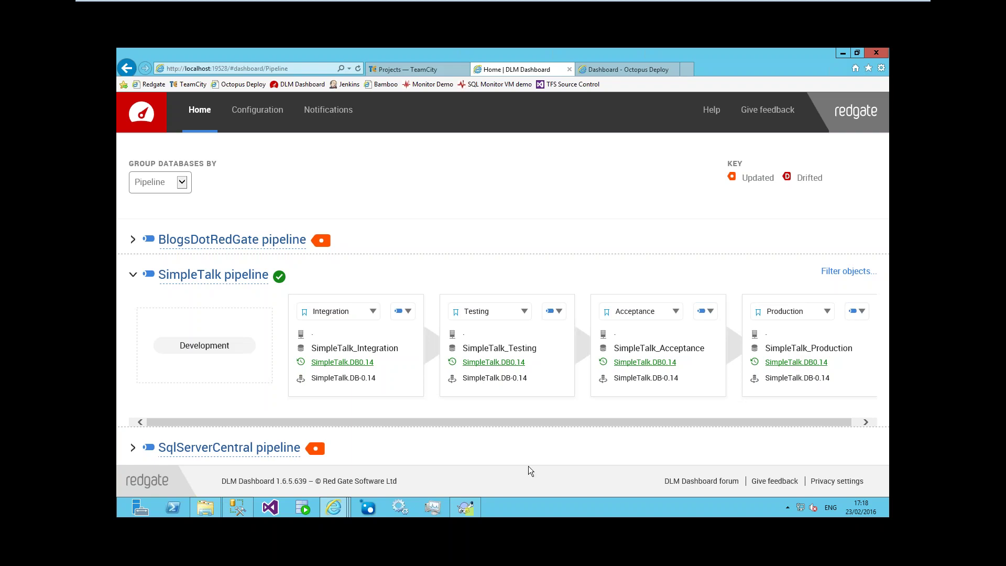
# Switch to SQL Server Management Studio.
pyautogui.click(244, 510)
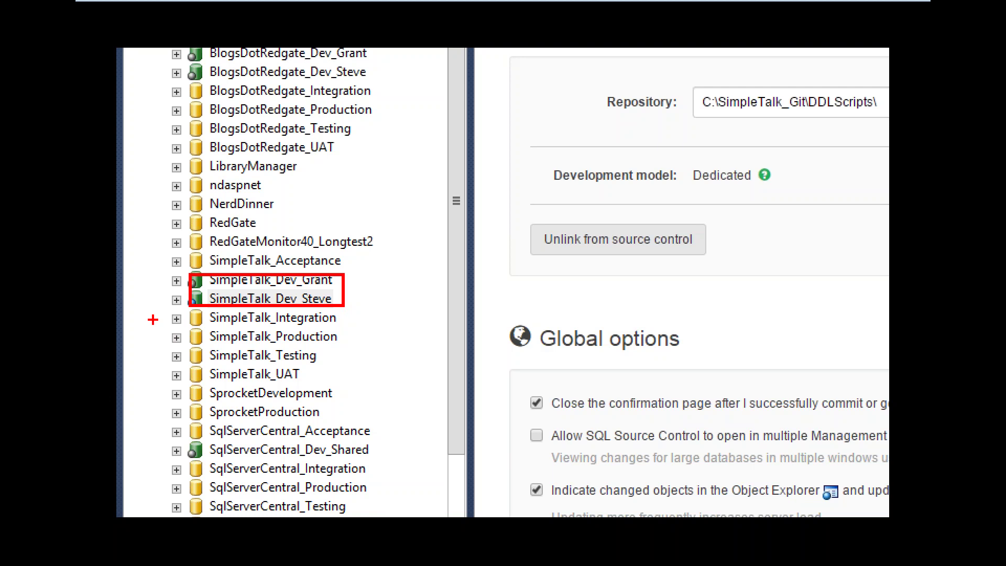
pyautogui.moveTo(135, 316); pyautogui.dragTo(188, 318)
pyautogui.moveTo(154, 358); pyautogui.dragTo(186, 352)
pyautogui.moveTo(156, 375); pyautogui.dragTo(192, 373)
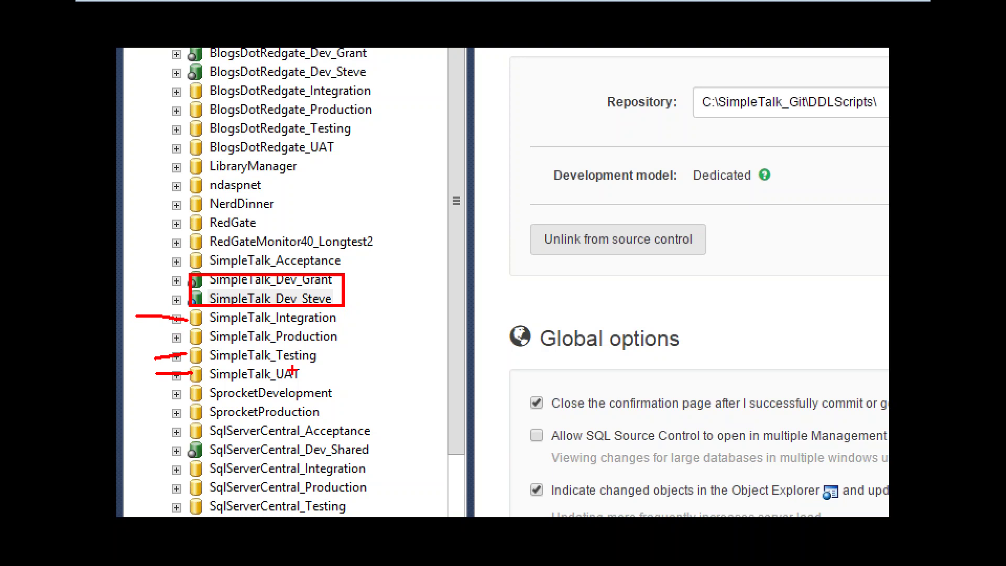
pyautogui.moveTo(308, 370); pyautogui.dragTo(296, 377)
pyautogui.moveTo(340, 337); pyautogui.dragTo(397, 336)
pyautogui.moveTo(341, 261); pyautogui.dragTo(371, 261)
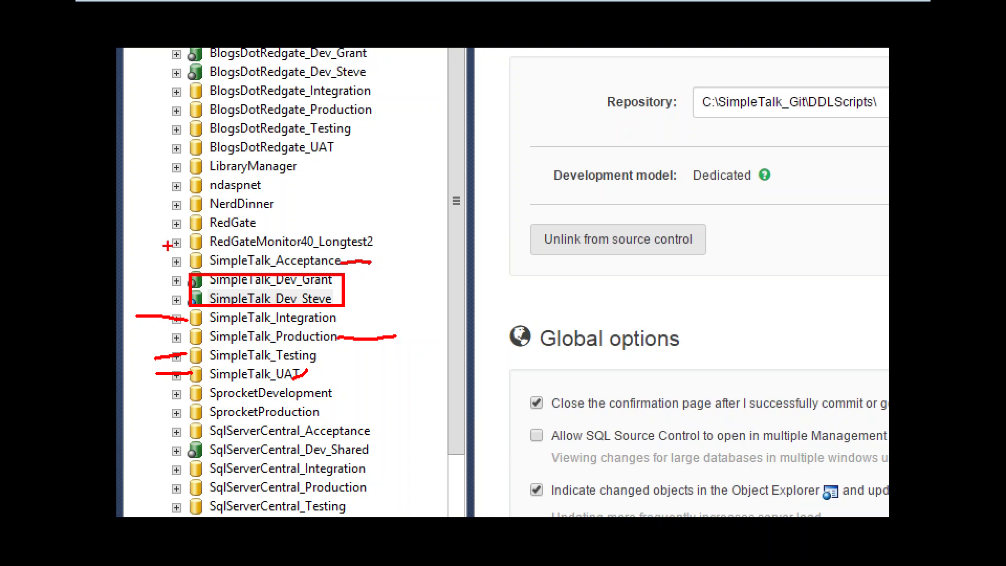
pyautogui.moveTo(159, 247); pyautogui.dragTo(389, 366)
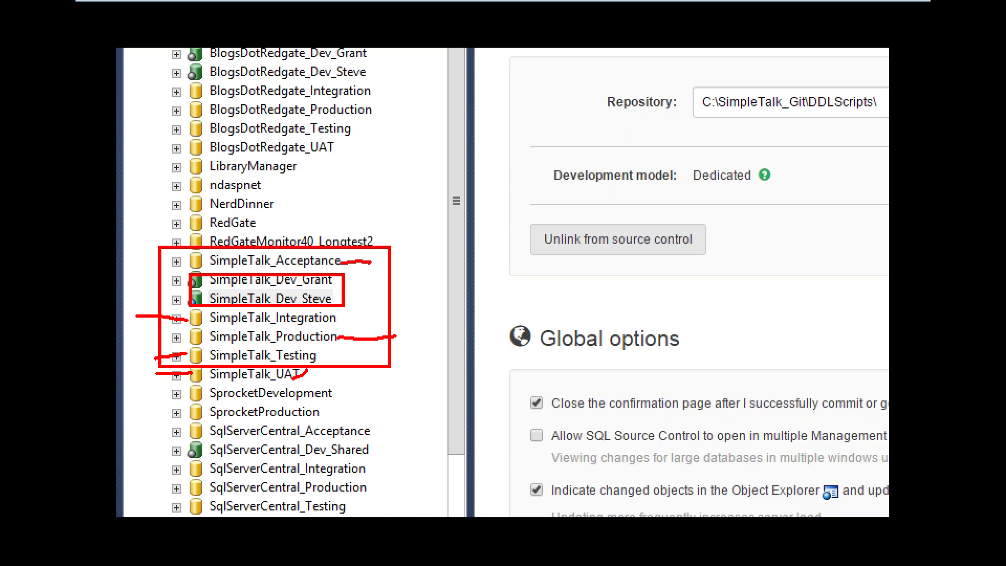
pyautogui.press('Escape')
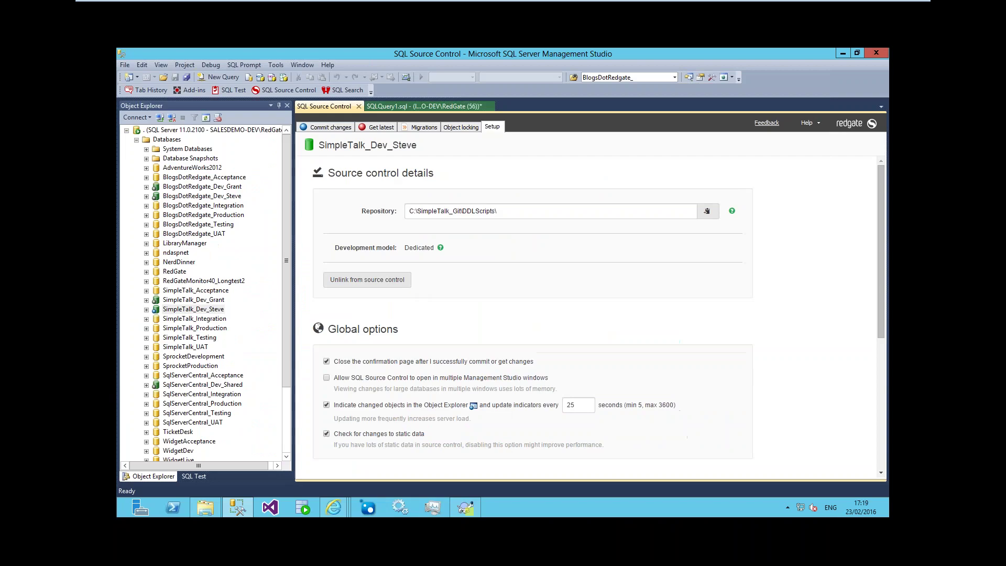
# Check the repository path that the SimpleTalk_Dev_Steve database is linked to in source control.
pyautogui.click(188, 309)
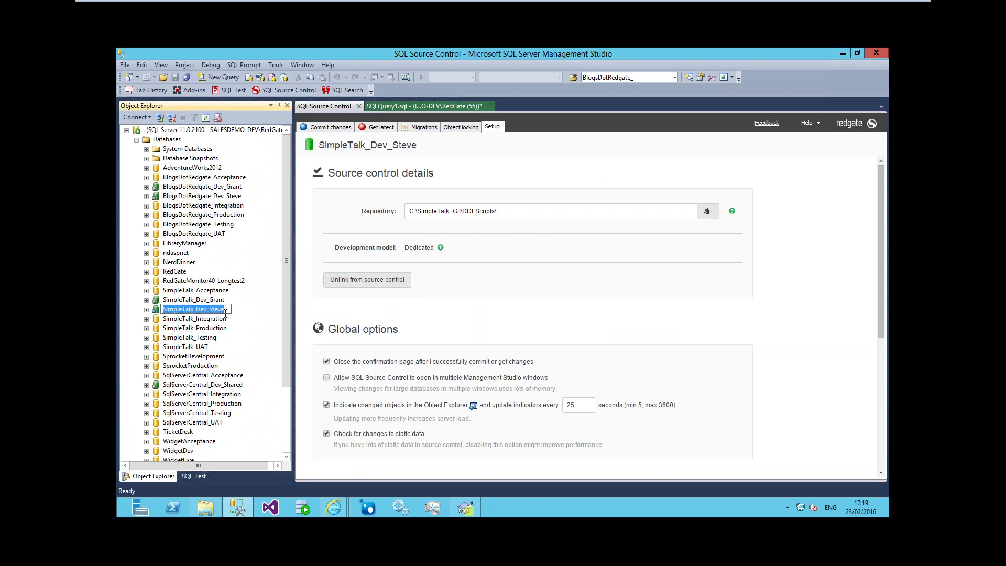
pyautogui.press('Escape')
pyautogui.doubleClick(495, 216)
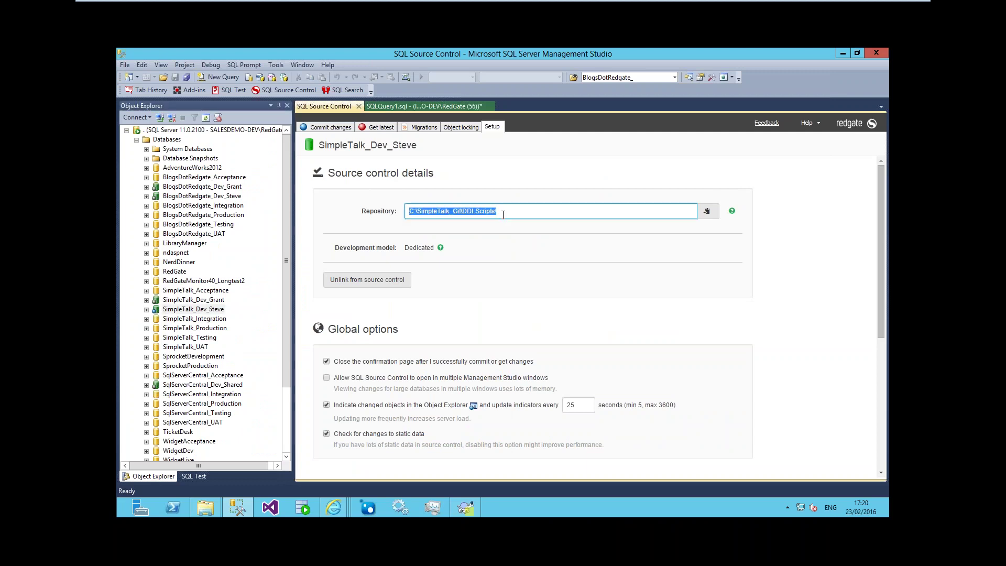
# Inspect the Stored Procedures scripts under C:\SimpleTalk_Git\DDLScripts in File Explorer, and return to SQL Server Management Studio.
pyautogui.click(207, 507)
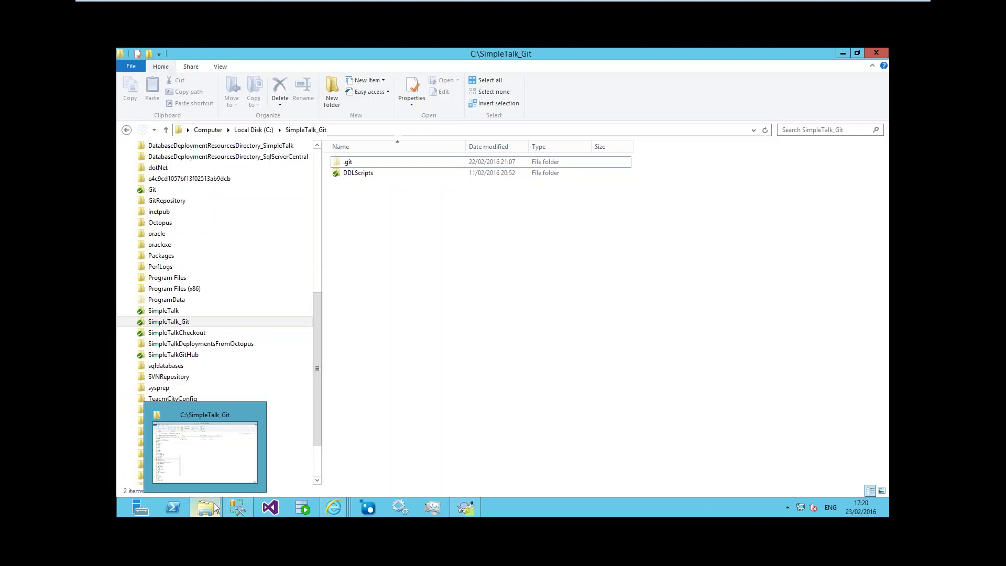
pyautogui.click(332, 131)
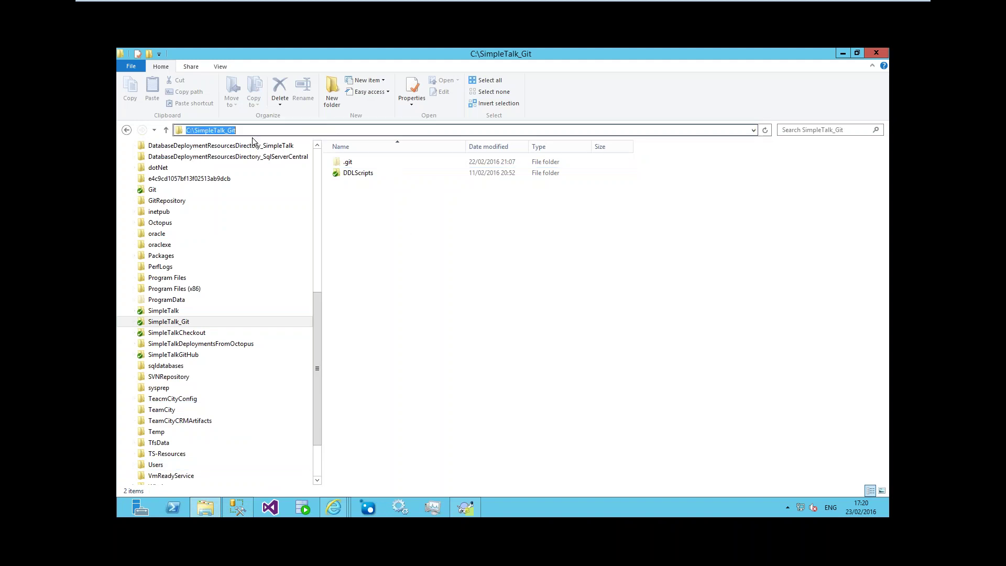
pyautogui.doubleClick(349, 173)
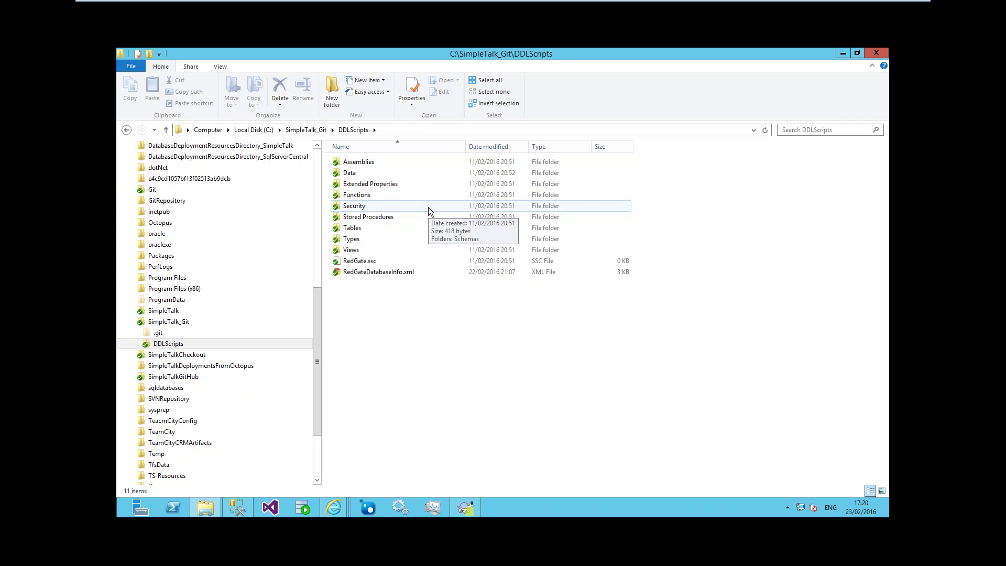
pyautogui.doubleClick(338, 217)
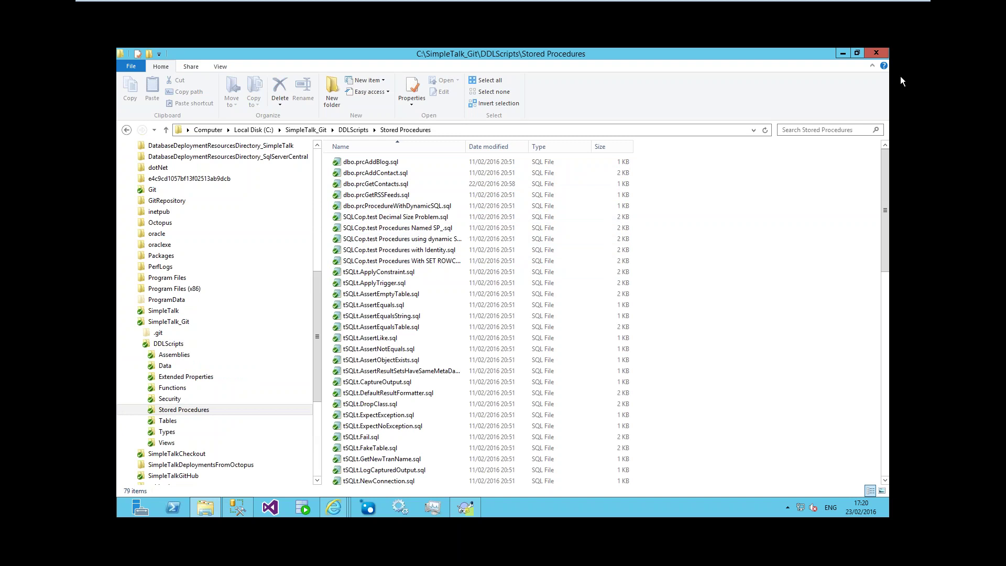
pyautogui.click(842, 53)
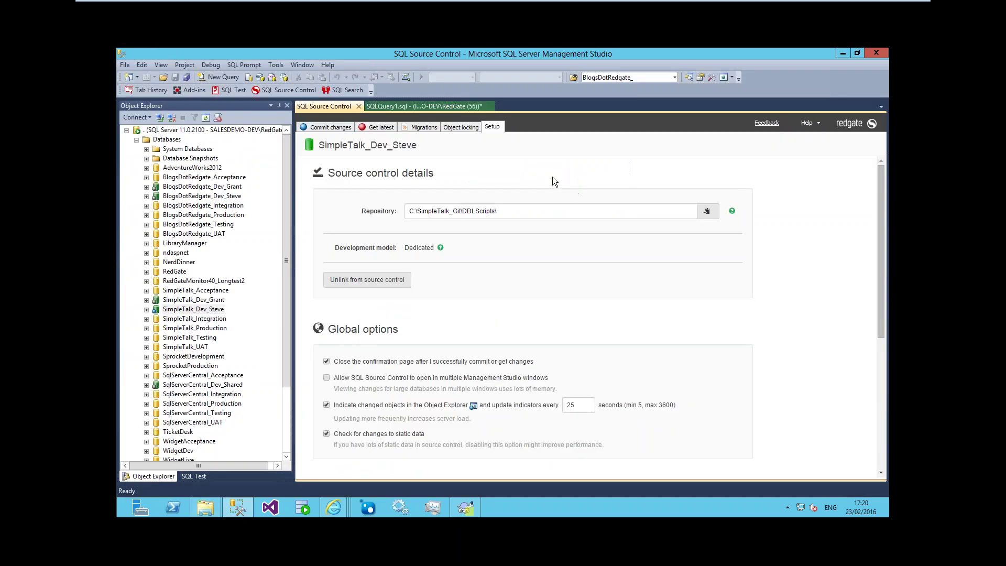
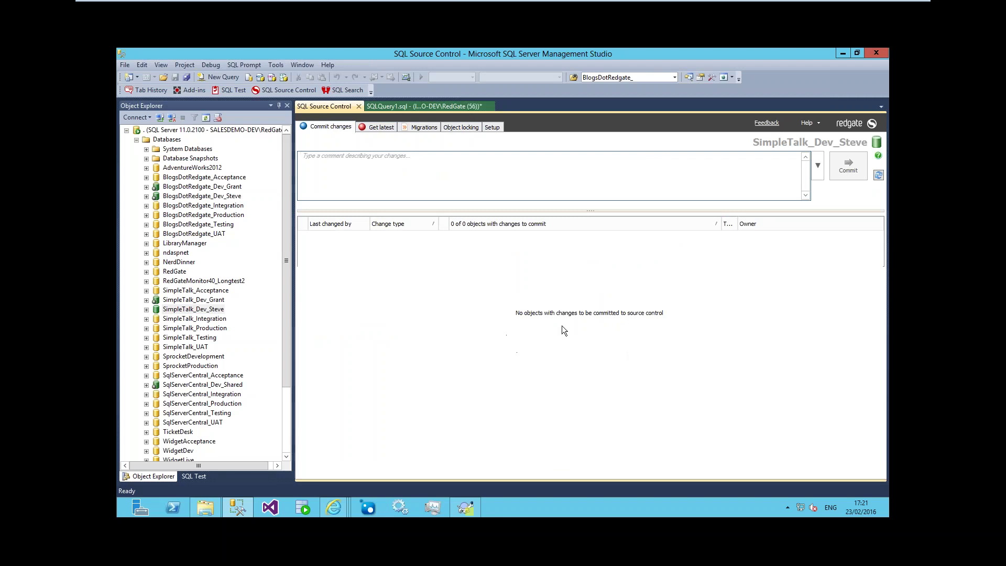
# Open the dbo.prcGetContacts stored procedure of SimpleTalk_Dev_Steve for modification.
pyautogui.click(146, 310)
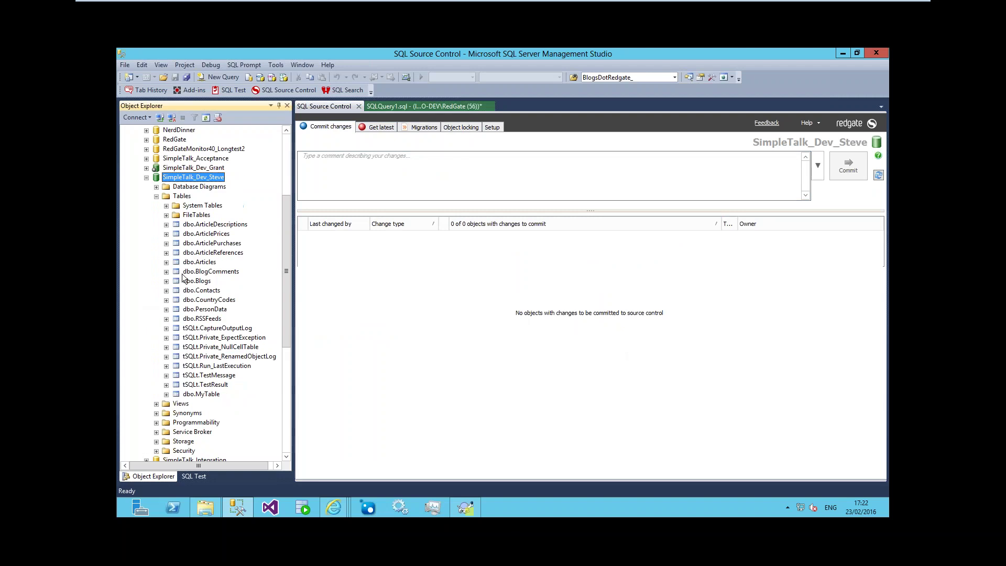
pyautogui.click(156, 425)
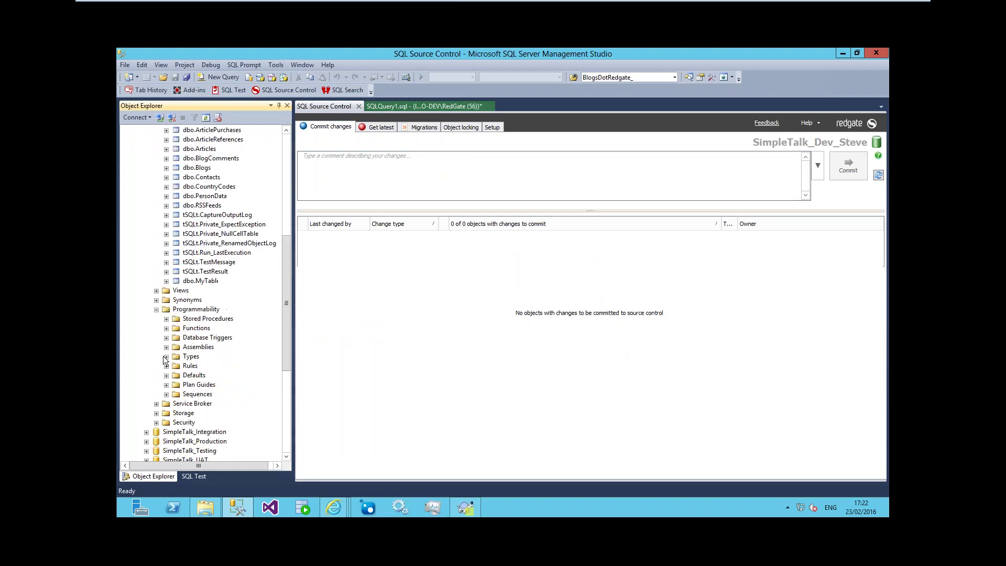
pyautogui.click(166, 321)
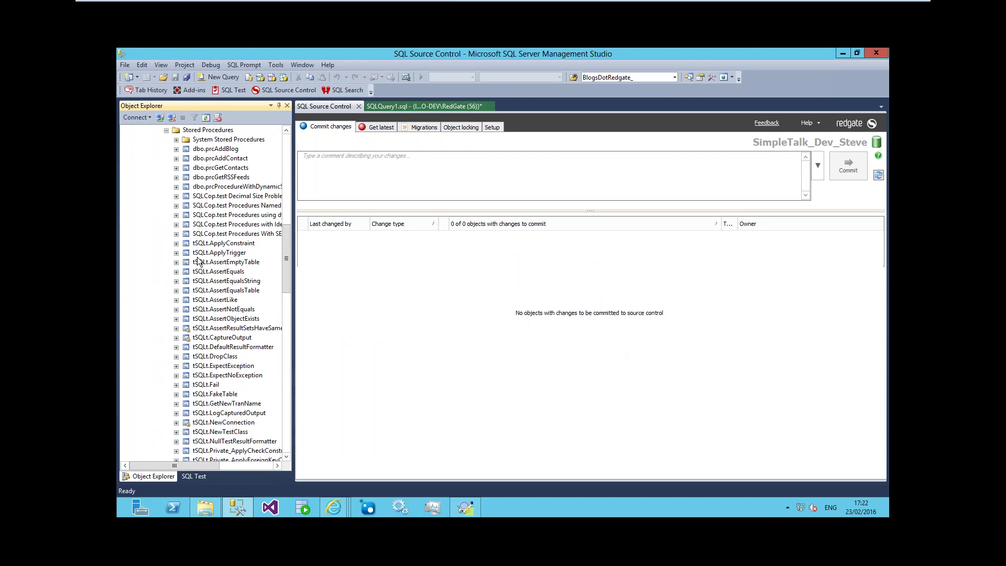
pyautogui.rightClick(229, 169)
pyautogui.click(257, 186)
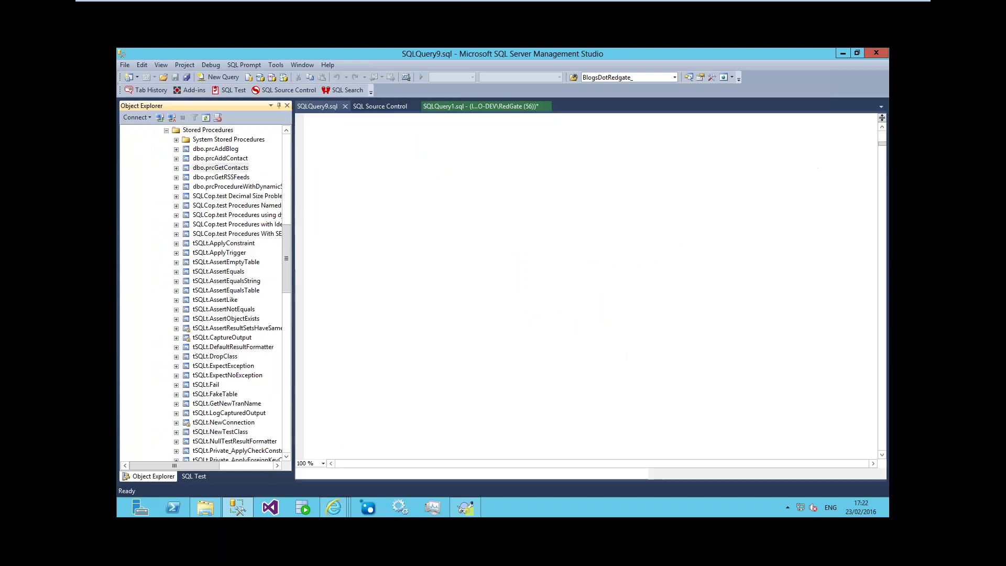
# Expand the SELECT wildcard in prcGetContacts into its full column list and remove the Address1, Address2 and Address3 columns.
pyautogui.click(412, 234)
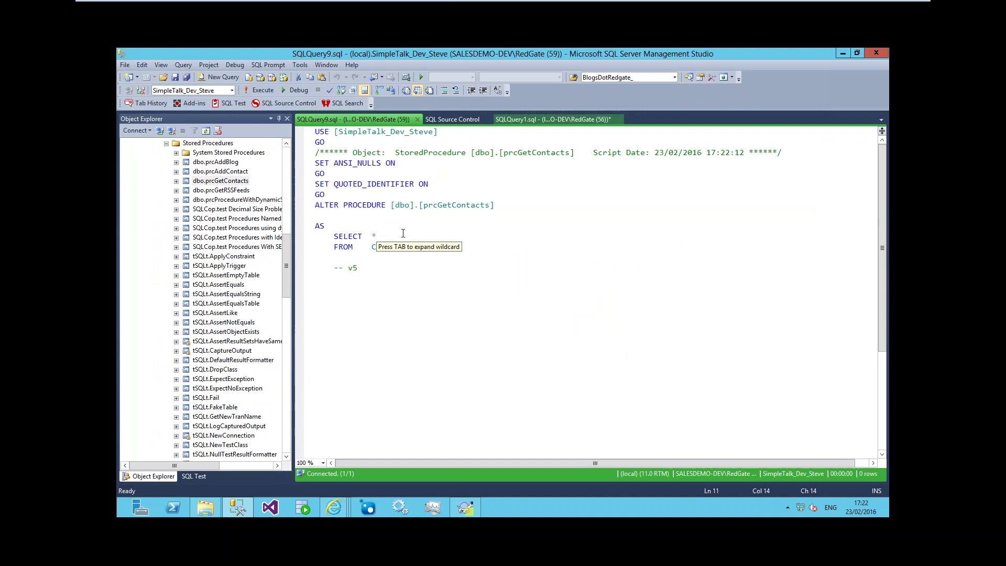
pyautogui.press('Tab')
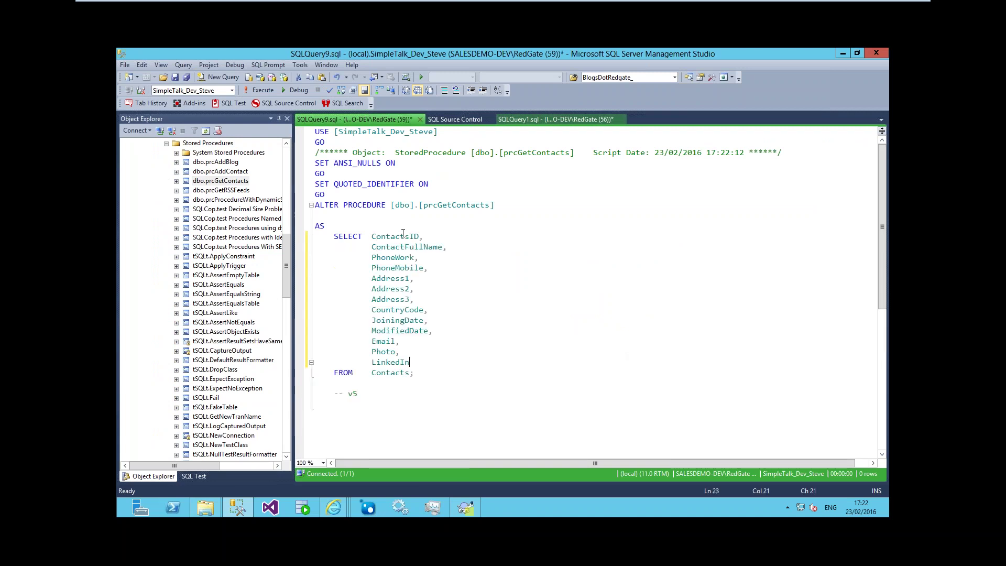
pyautogui.press('Up')
pyautogui.press('Up')
pyautogui.press('Up')
pyautogui.press('Up')
pyautogui.press('Up')
pyautogui.press('Up')
pyautogui.press('Up')
pyautogui.press('Up')
pyautogui.press('Home')
pyautogui.hotkey('shift', 'Down')
pyautogui.hotkey('shift', 'Down')
pyautogui.hotkey('shift', 'Down')
pyautogui.press('Delete')
# Remove the JoiningDate and Photo columns from the prcGetContacts SELECT list.
pyautogui.press('Down')
pyautogui.hotkey('shift', 'Down')
pyautogui.press('Delete')
pyautogui.hotkey('shift', 'Down')
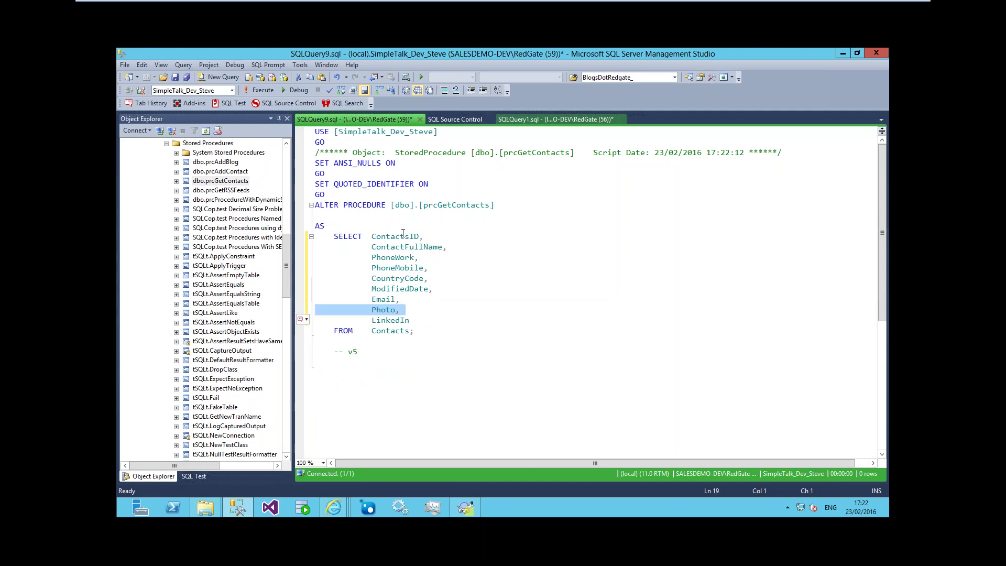
pyautogui.press('Delete')
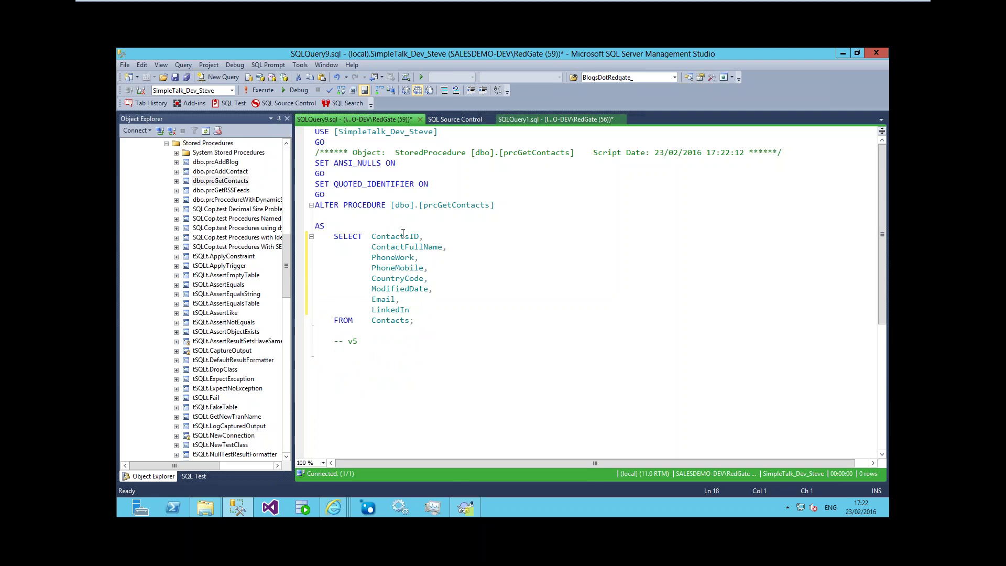
# Execute the ALTER PROCEDURE script for prcGetContacts and shrink the results area to enlarge the query editor.
pyautogui.press('F5')
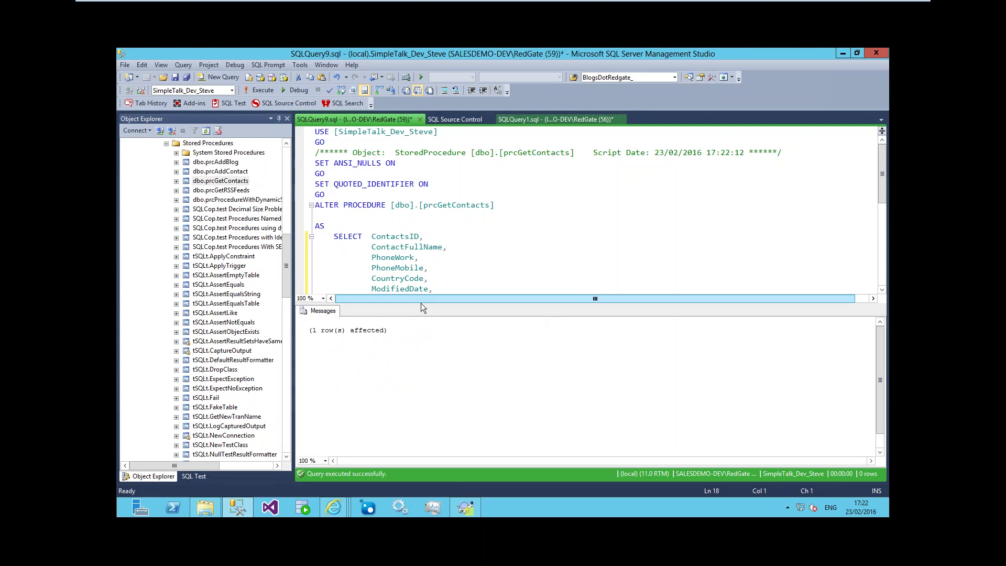
pyautogui.moveTo(421, 304); pyautogui.dragTo(420, 334)
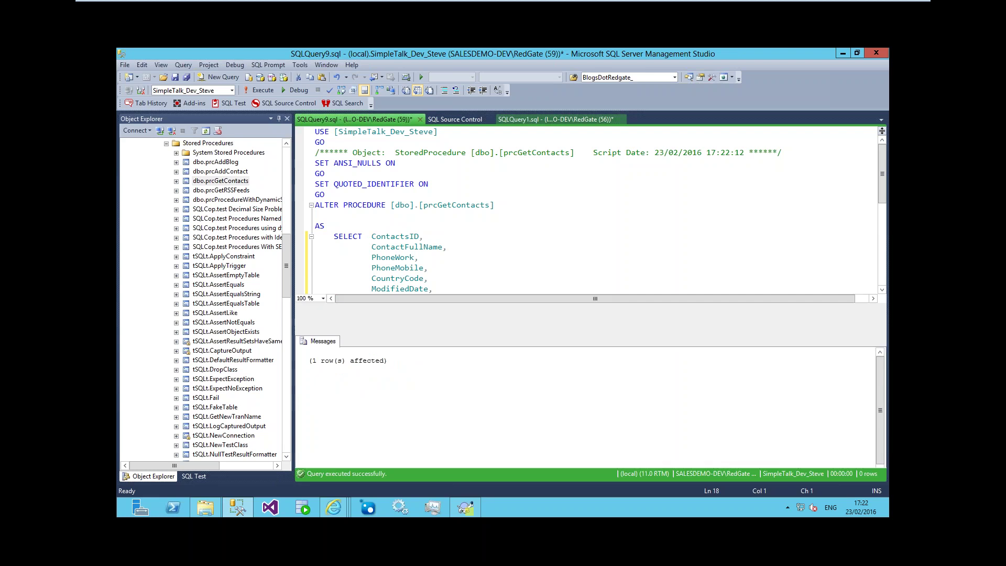
# View the top 1000 rows of the dbo.CountryCodes table in SimpleTalk_Dev_Steve and browse the country list.
pyautogui.click(165, 144)
pyautogui.scroll(5, 204, 275)
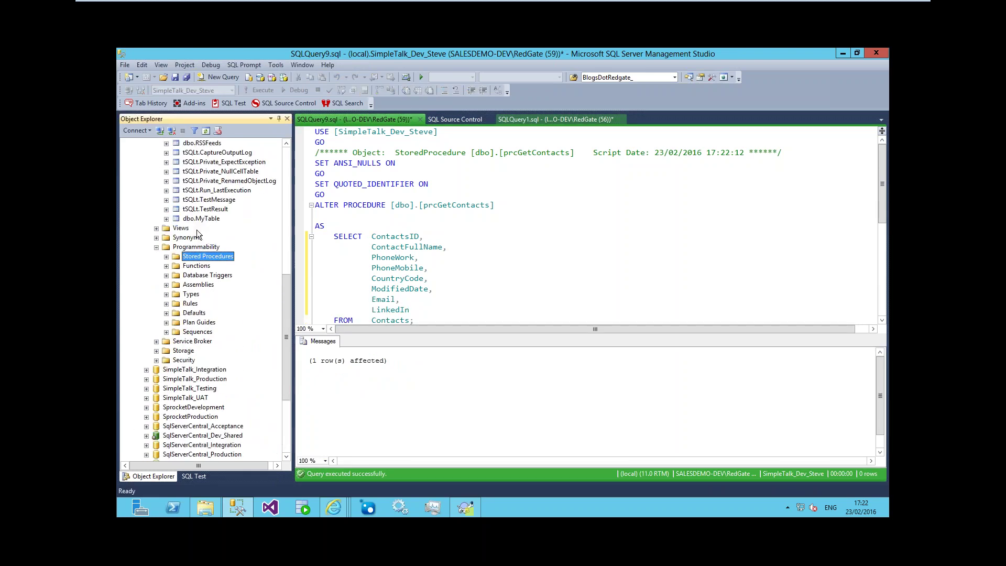
pyautogui.scroll(2, 193, 217)
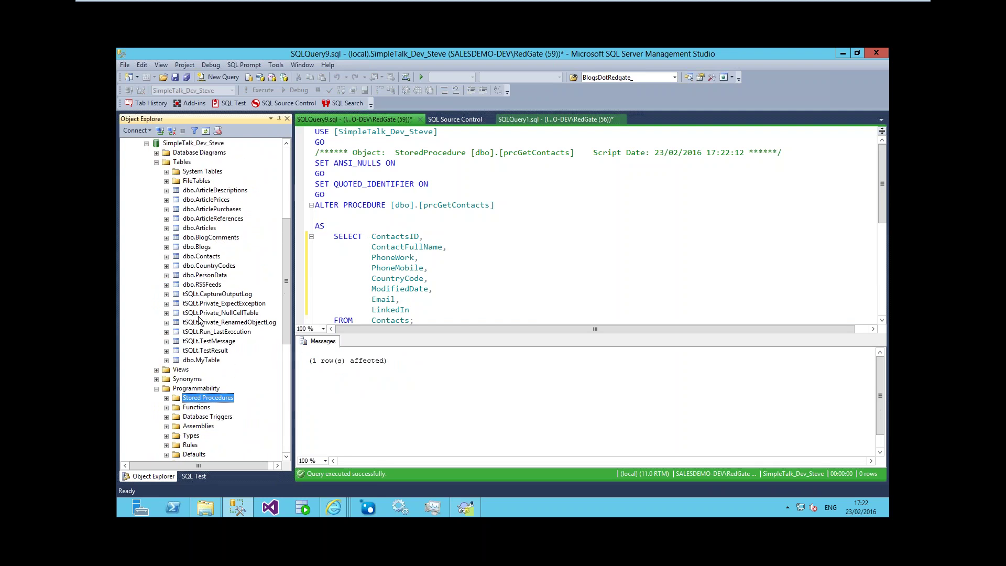
pyautogui.rightClick(207, 266)
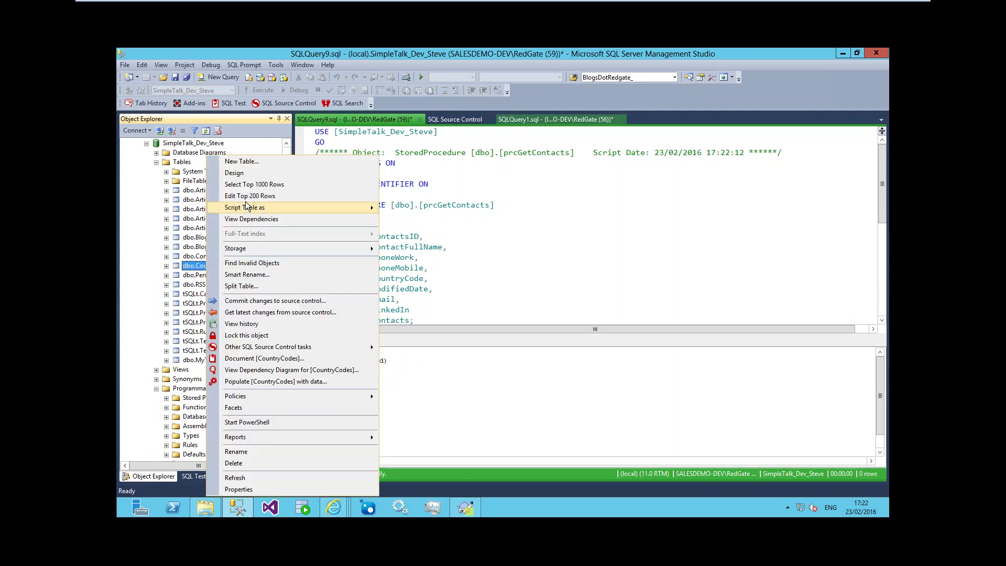
pyautogui.click(248, 187)
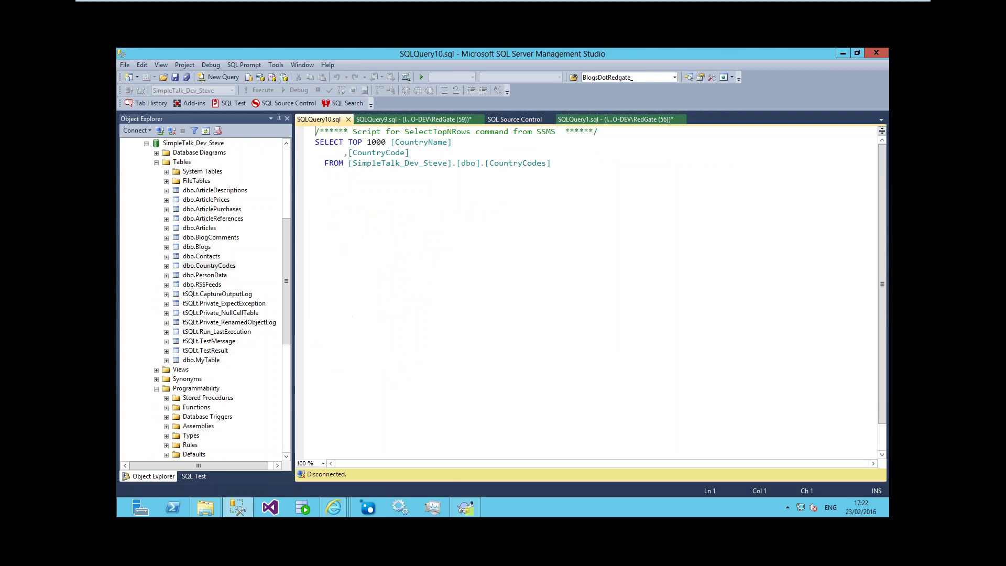
pyautogui.click(441, 362)
pyautogui.scroll(-6, 442, 362)
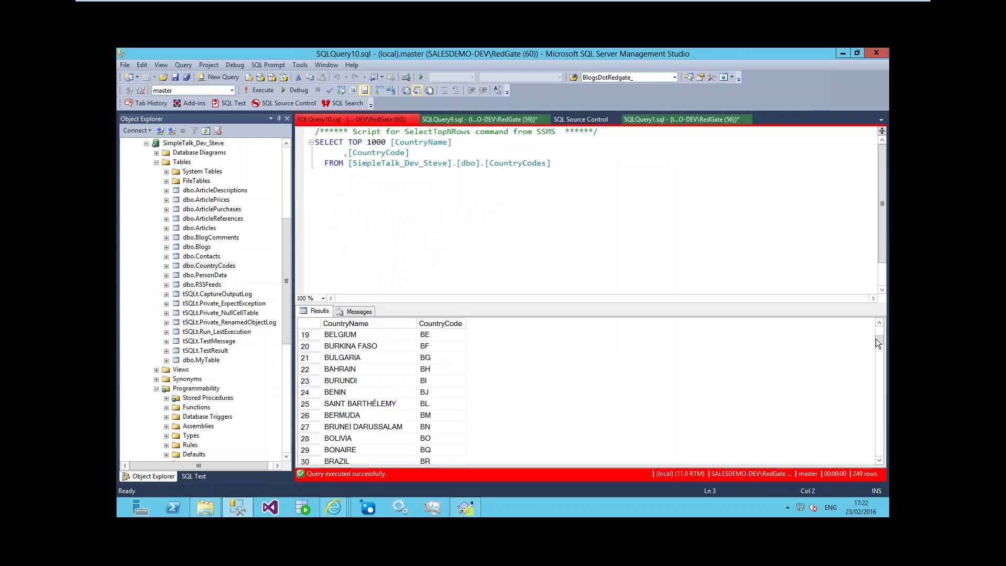
pyautogui.moveTo(879, 342)
pyautogui.mouseDown()
pyautogui.moveTo(881, 453)
pyautogui.moveTo(880, 339)
pyautogui.mouseUp()
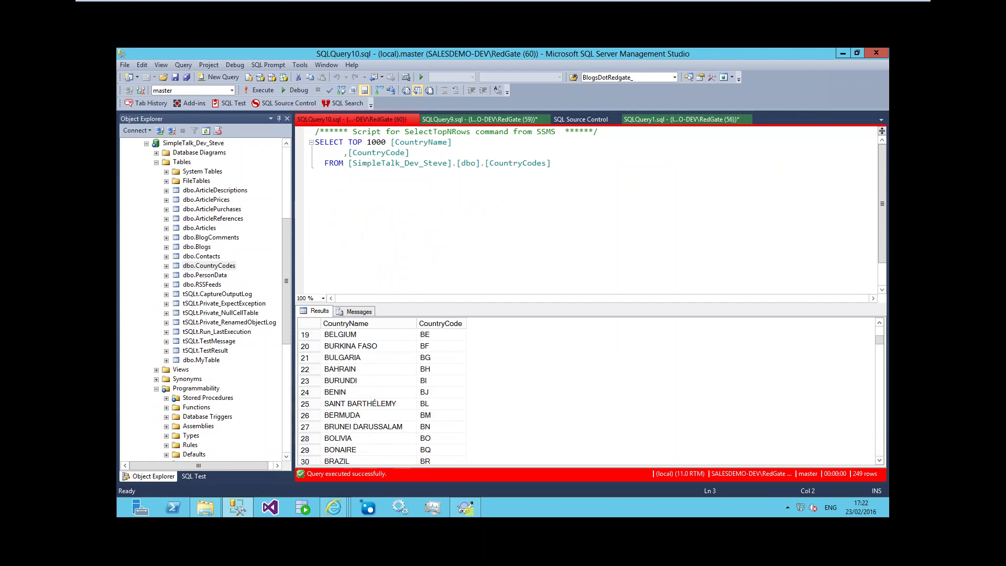
# Review the static data link settings from dbo.RSSFeeds, save them with CountryCodes and RSSFeeds selected, and close the CountryCodes query.
pyautogui.rightClick(212, 286)
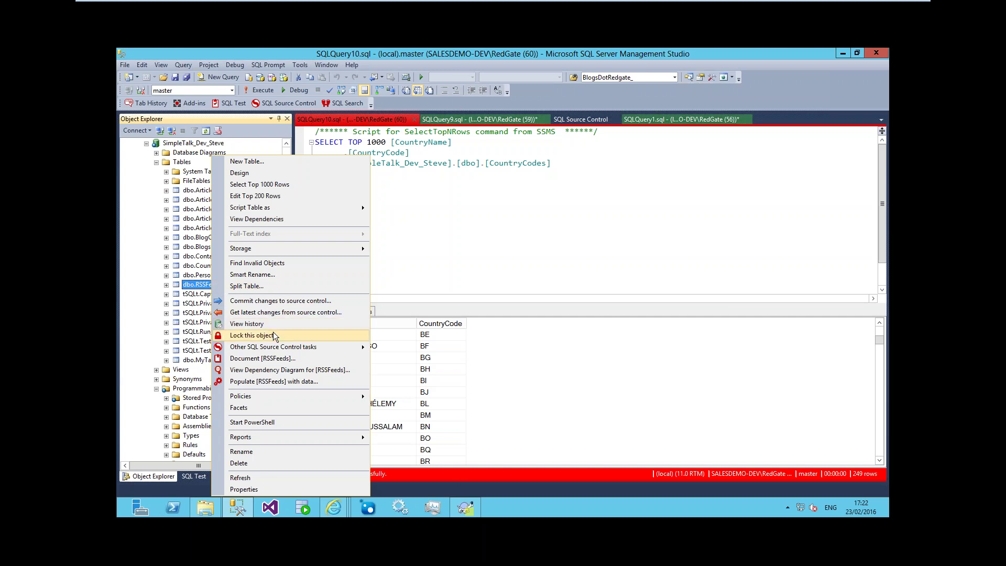
pyautogui.moveTo(273, 346)
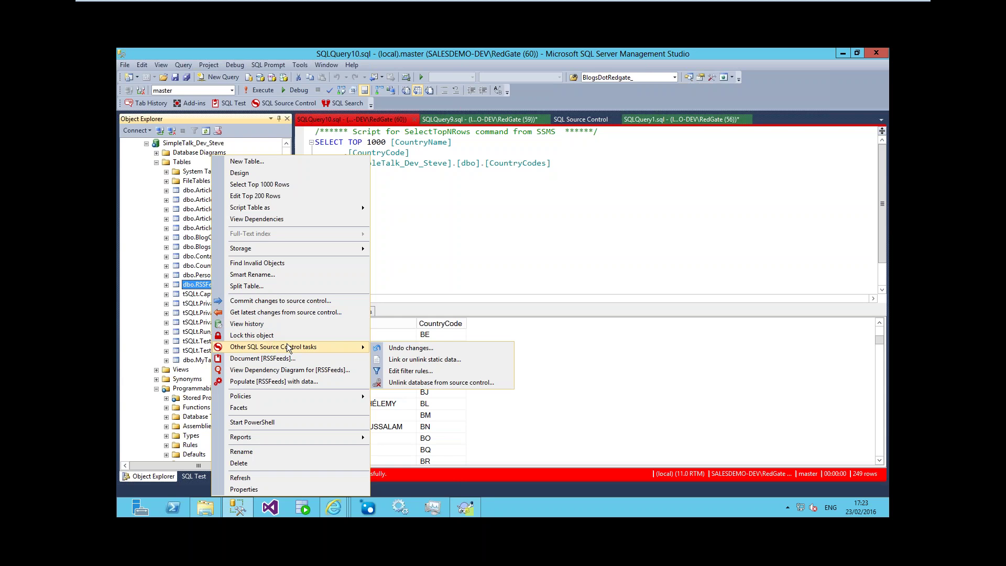
pyautogui.click(422, 359)
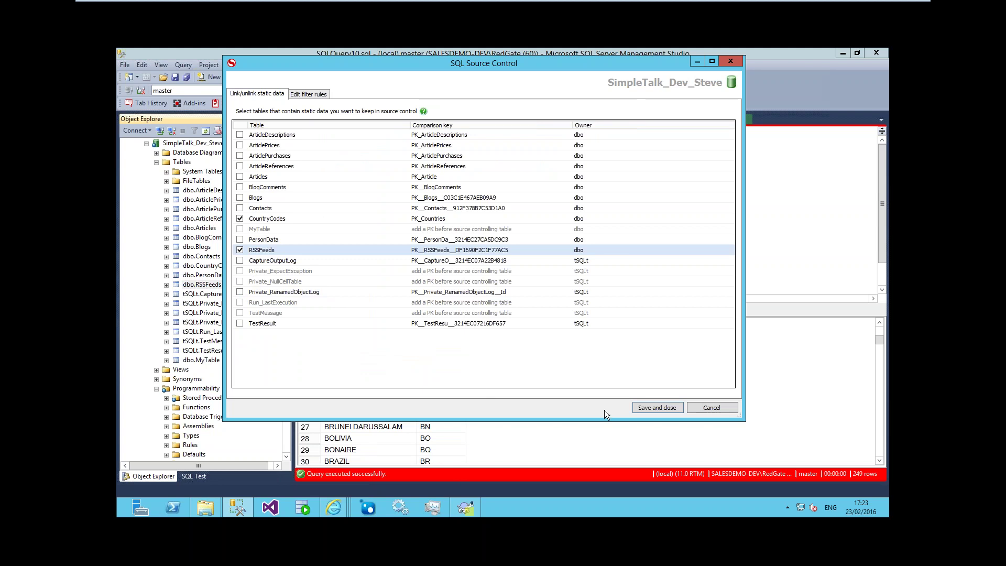
pyautogui.click(657, 407)
pyautogui.moveTo(552, 163); pyautogui.dragTo(296, 143)
pyautogui.click(414, 120)
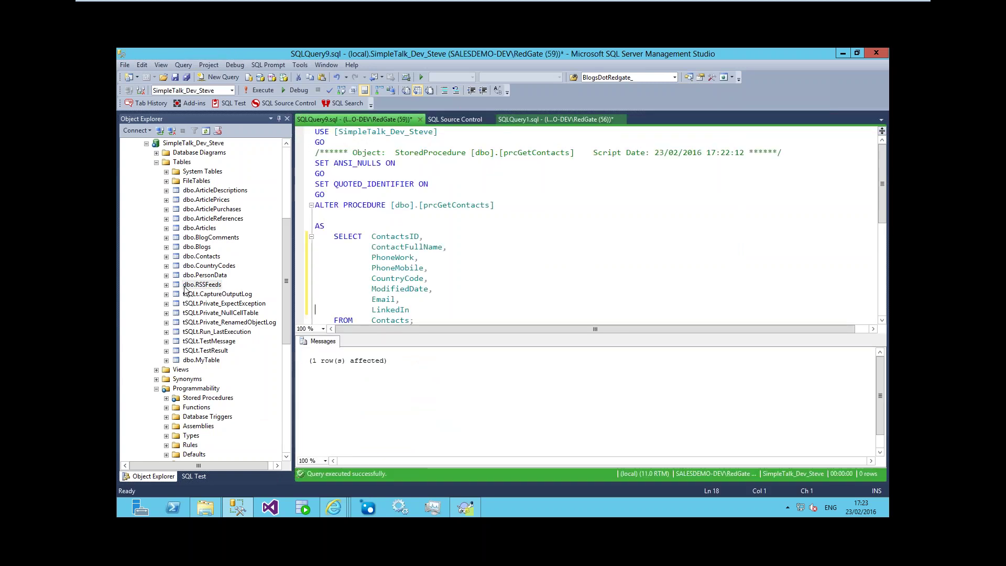
# Replace the whole prcGetContacts script in the query editor with an INSERT statement template for dbo.RSSFeeds.
pyautogui.click(360, 189)
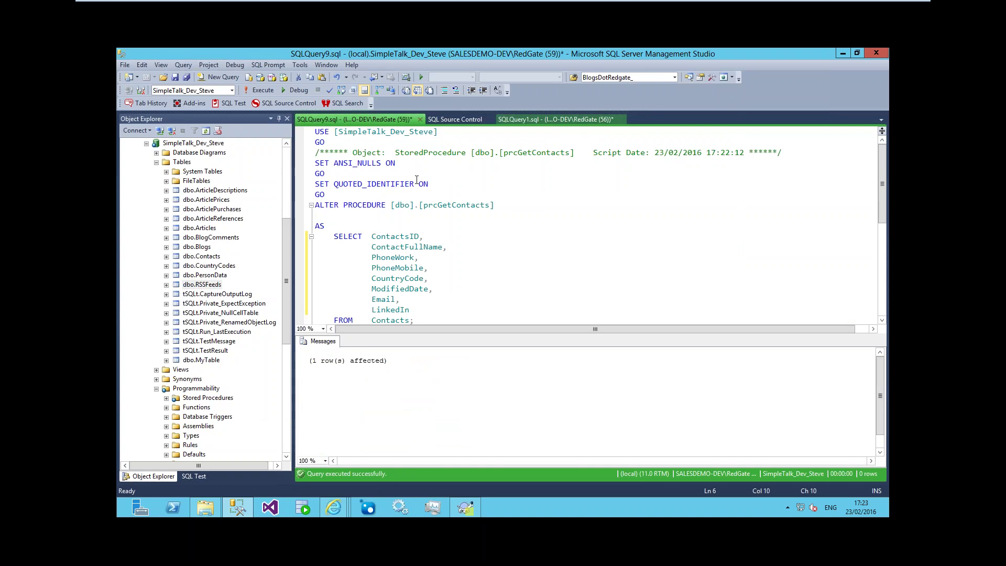
pyautogui.hotkey('ctrl', 'a')
pyautogui.press('Delete')
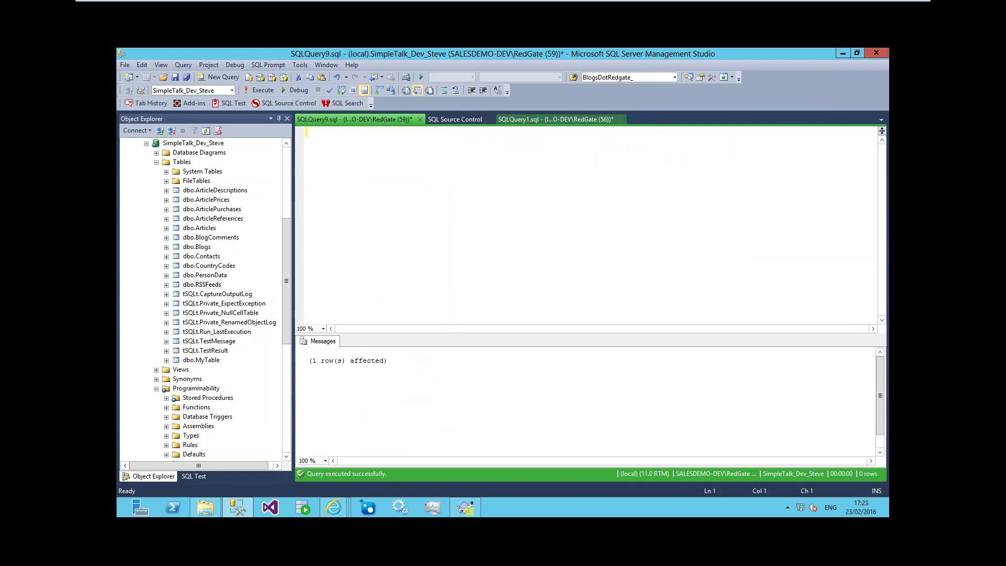
pyautogui.write('INSERT rs')
pyautogui.press('Return')
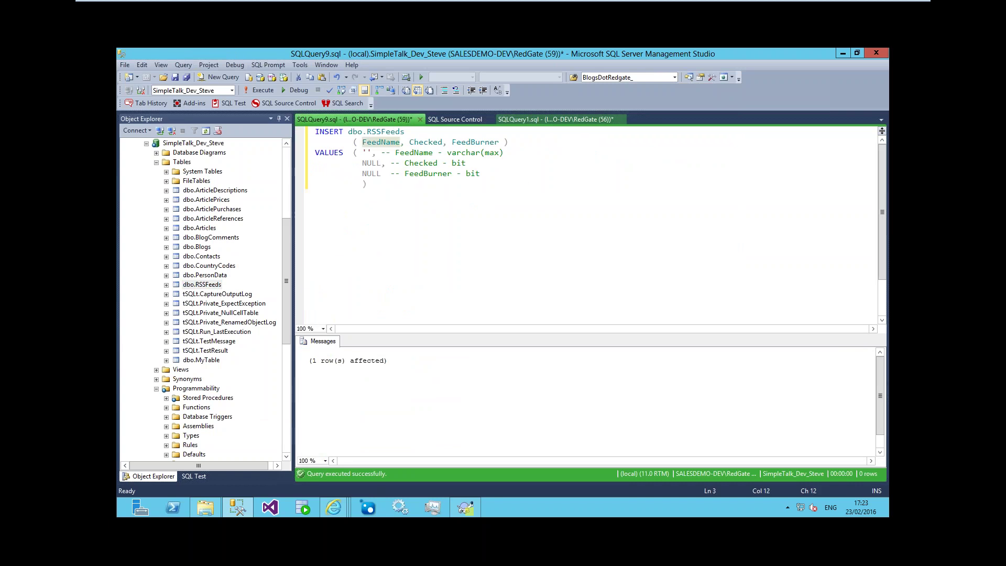
# Set FeedName to 'Tuesday', Checked to 1 and FeedBurner to 0 in the RSSFeeds INSERT and execute it.
pyautogui.write('Tuesday')
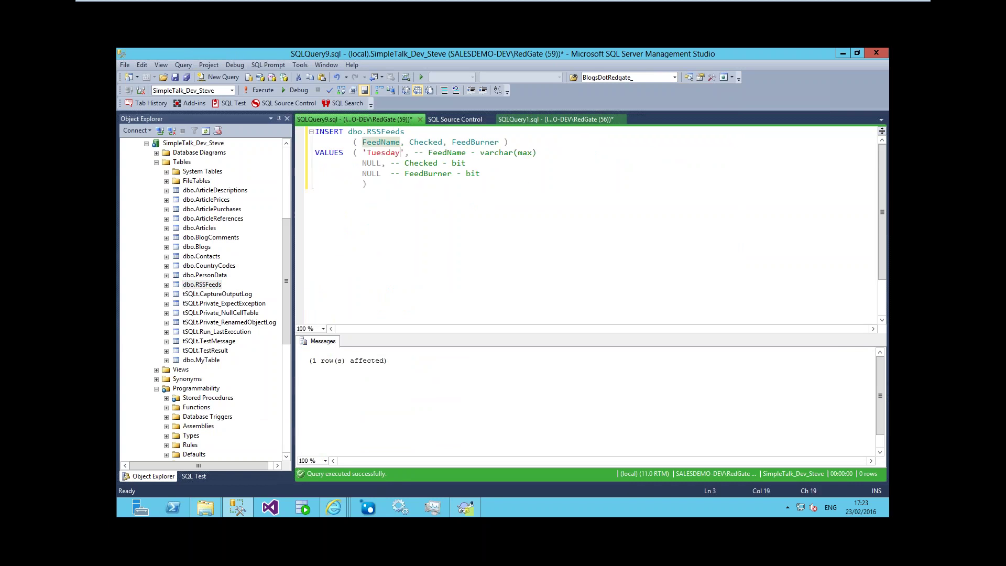
pyautogui.press('Tab')
pyautogui.write('1')
pyautogui.press('Tab')
pyautogui.write('0')
pyautogui.press('F5')
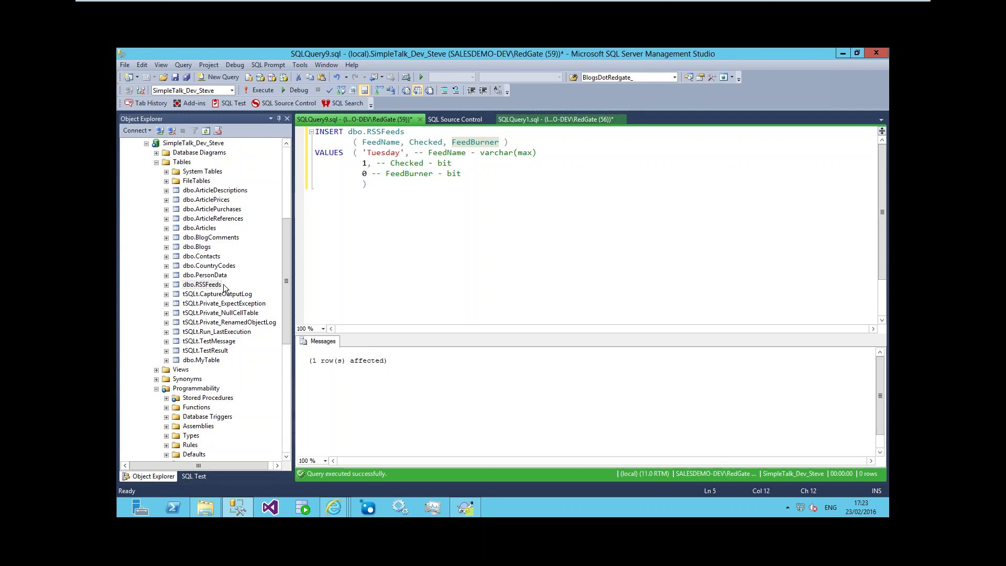
# Refresh the SQL Source Control changes to commit and inspect the new 'Tuesday' row in the RSSFeeds data comparison.
pyautogui.click(455, 119)
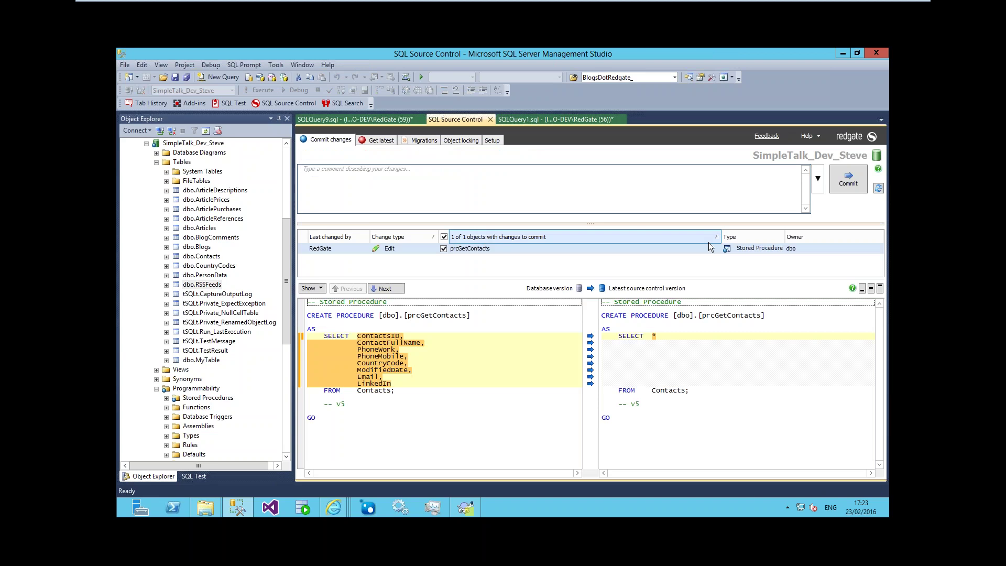
pyautogui.click(878, 188)
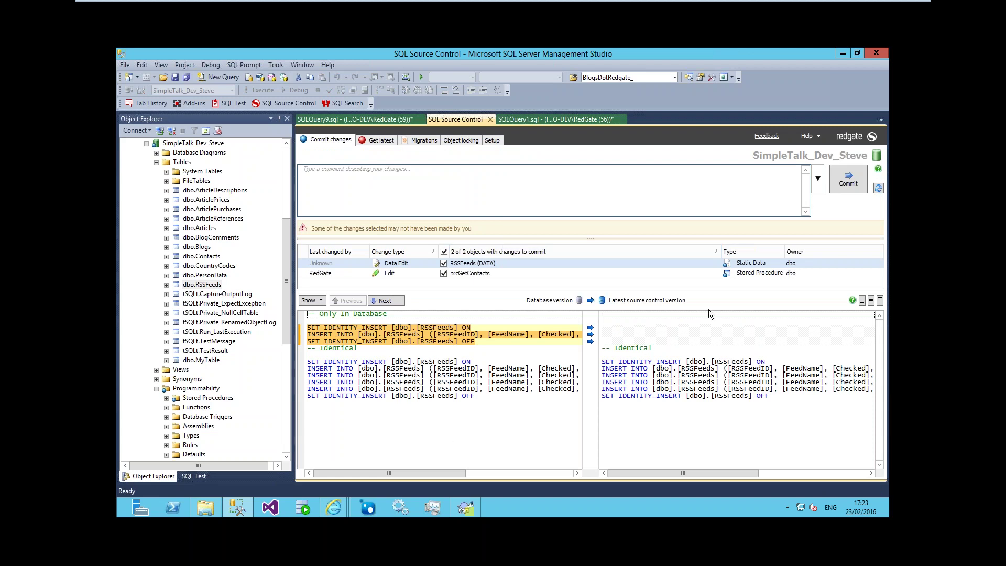
pyautogui.moveTo(443, 473); pyautogui.dragTo(551, 474)
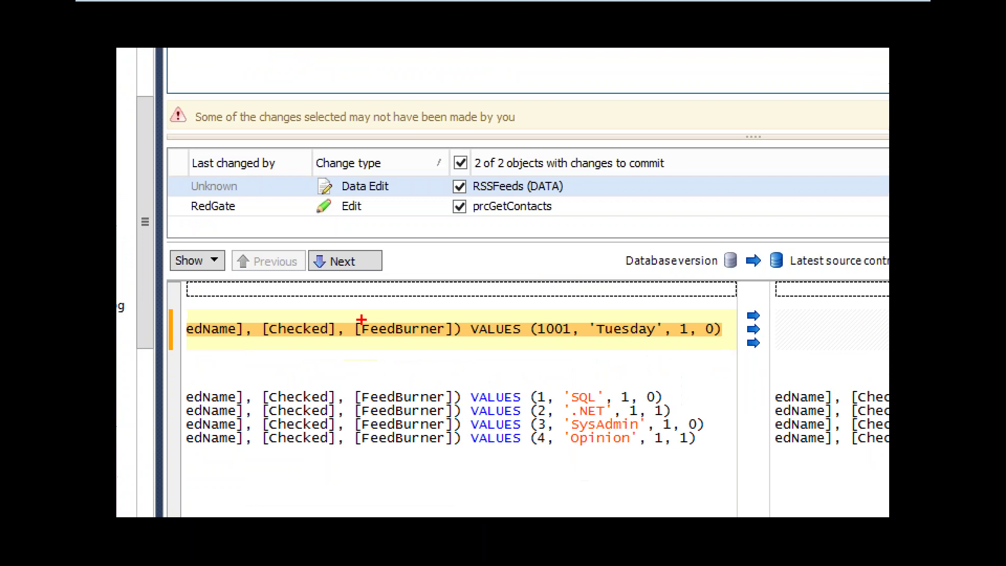
pyautogui.moveTo(391, 325); pyautogui.dragTo(501, 328)
pyautogui.moveTo(340, 314)
pyautogui.mouseDown()
pyautogui.moveTo(681, 369)
pyautogui.moveTo(614, 278)
pyautogui.moveTo(493, 280)
pyautogui.mouseUp()
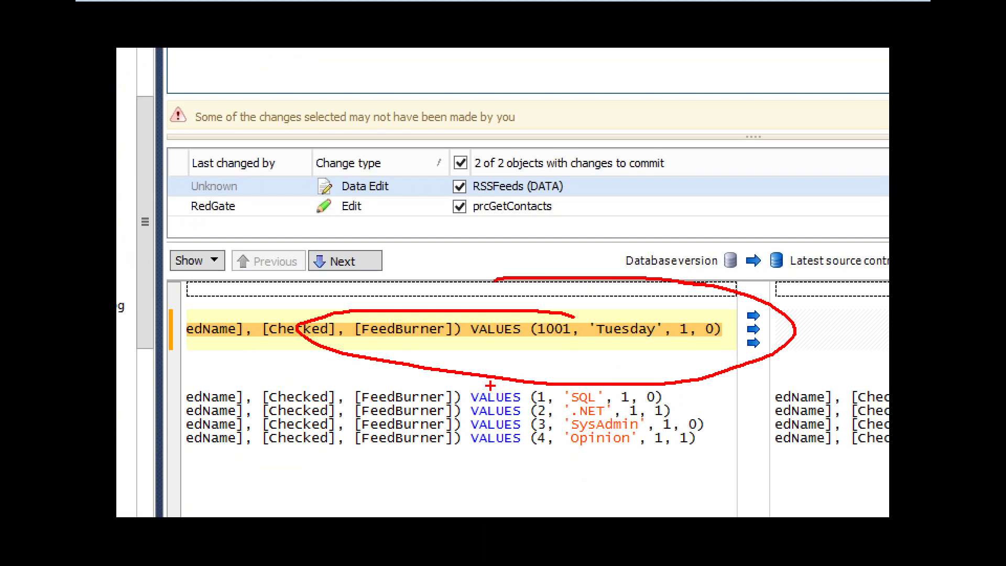
pyautogui.moveTo(685, 377)
pyautogui.mouseDown()
pyautogui.moveTo(471, 411)
pyautogui.moveTo(692, 450)
pyautogui.moveTo(705, 439)
pyautogui.mouseUp()
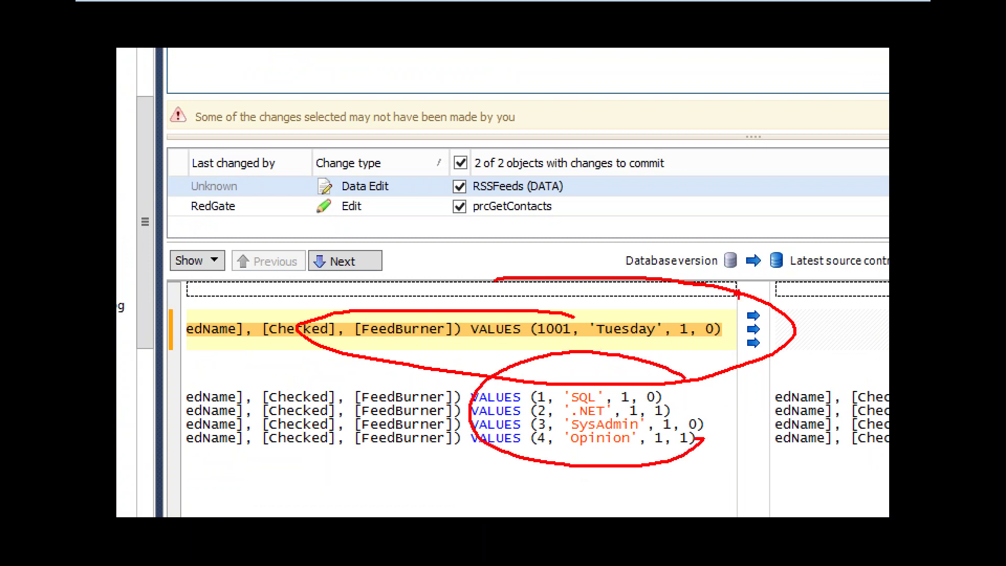
pyautogui.moveTo(737, 296)
pyautogui.mouseDown()
pyautogui.moveTo(774, 325)
pyautogui.moveTo(772, 354)
pyautogui.moveTo(729, 352)
pyautogui.moveTo(731, 296)
pyautogui.mouseUp()
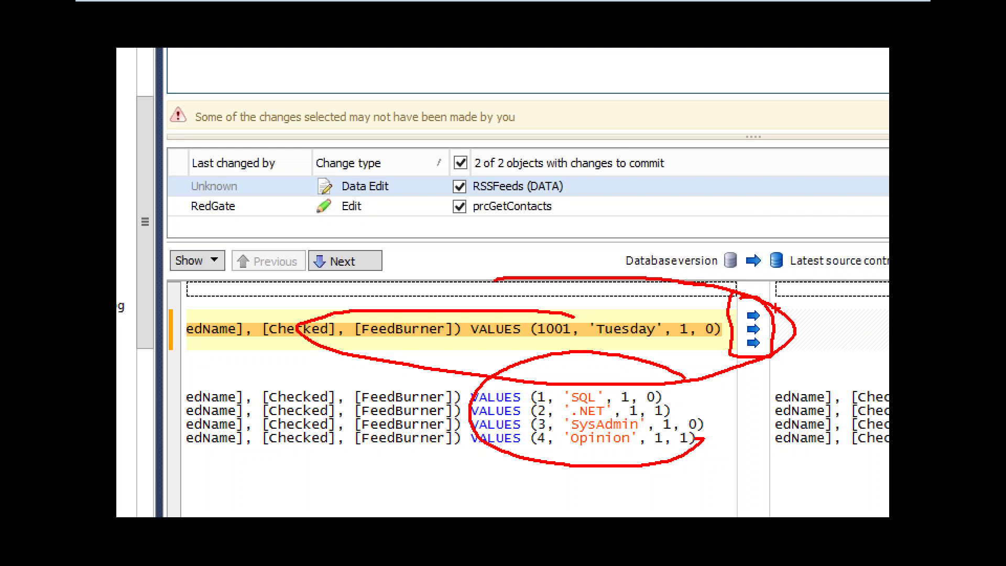
pyautogui.press('Escape')
# Check the prcGetContacts differences and commit both changes with the comment "Removed unneeded columns from proc, added new lookup data".
pyautogui.click(471, 273)
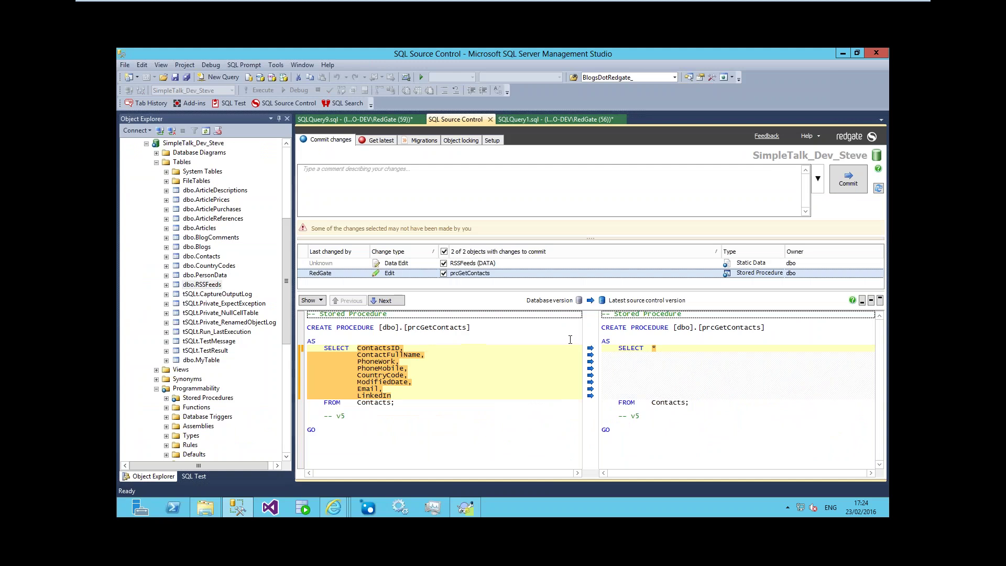
pyautogui.click(518, 196)
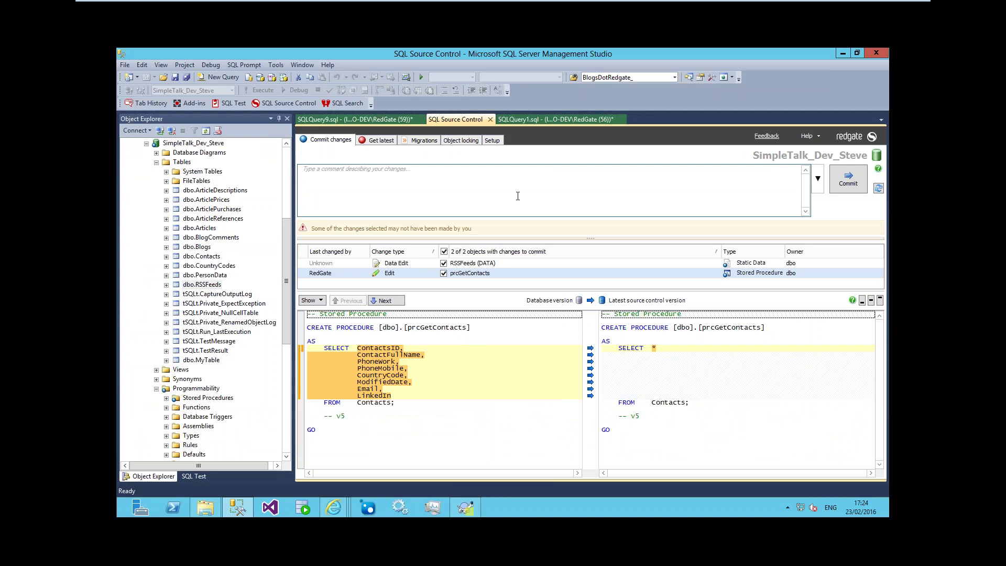
pyautogui.write('Removed unneeded columns from proc, added new lookup data')
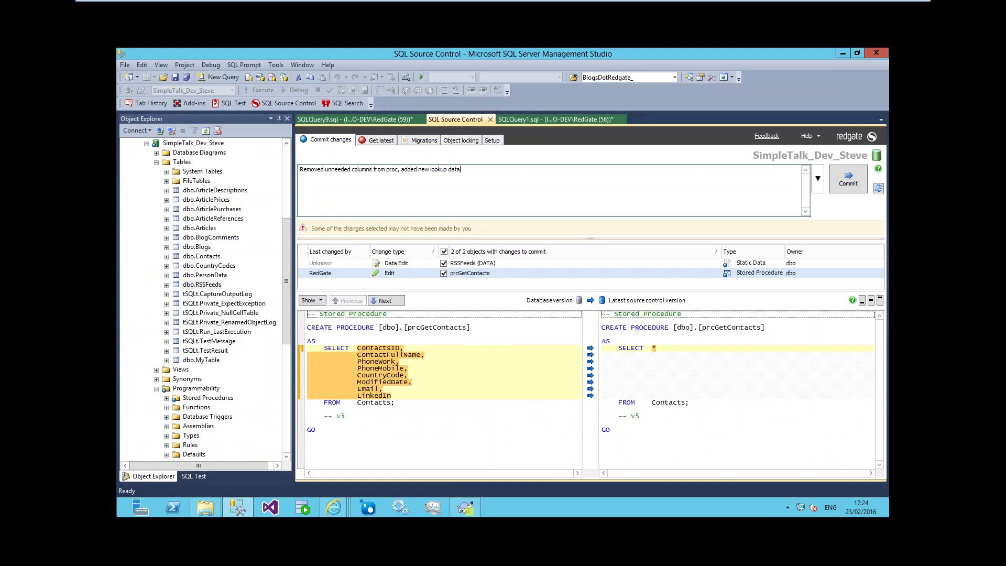
pyautogui.click(860, 183)
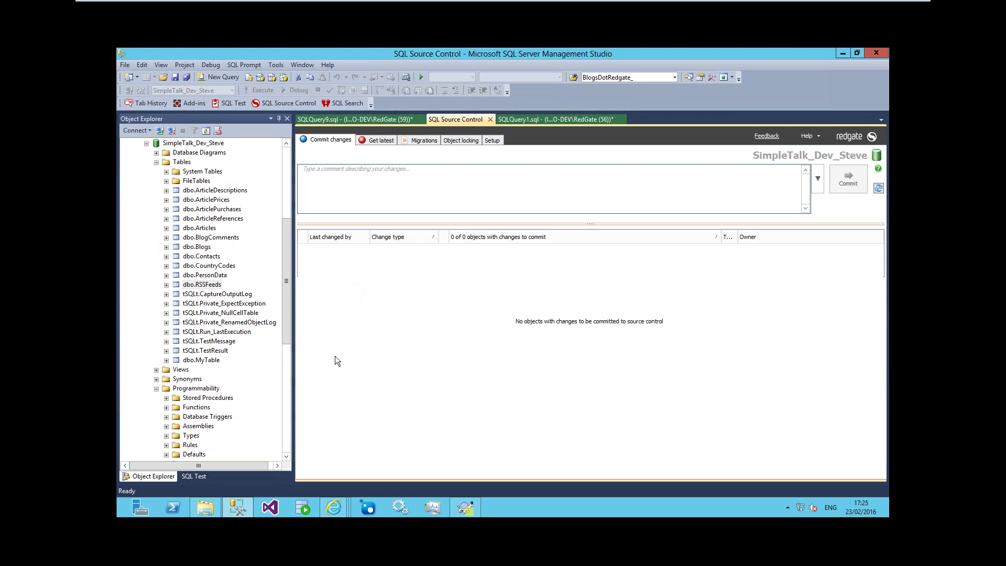
# Switch to File Explorer and inspect the SELECT columns in dbo.prcGetContacts.sql, the most recently modified script in the Stored Procedures folder.
pyautogui.click(207, 509)
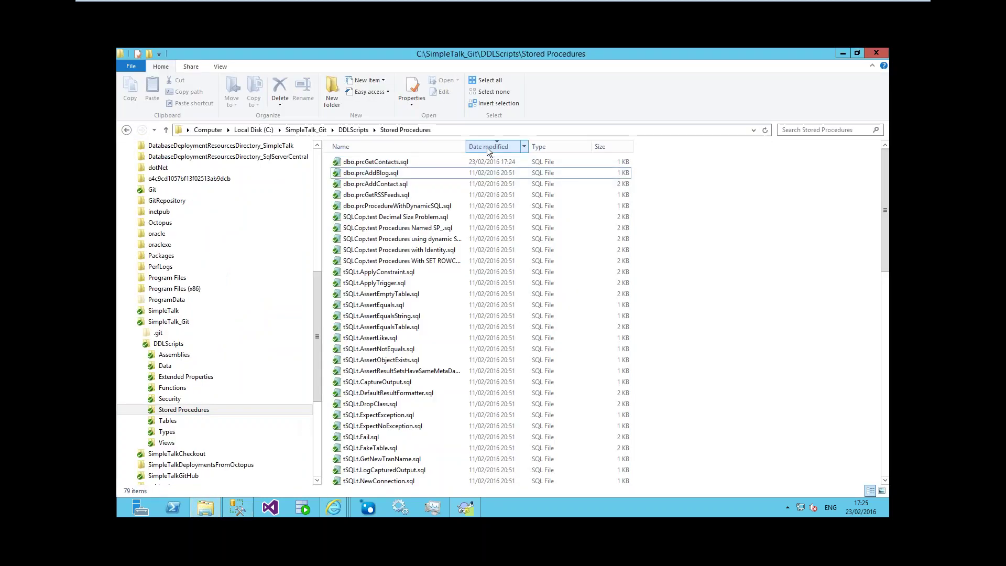
pyautogui.click(487, 147)
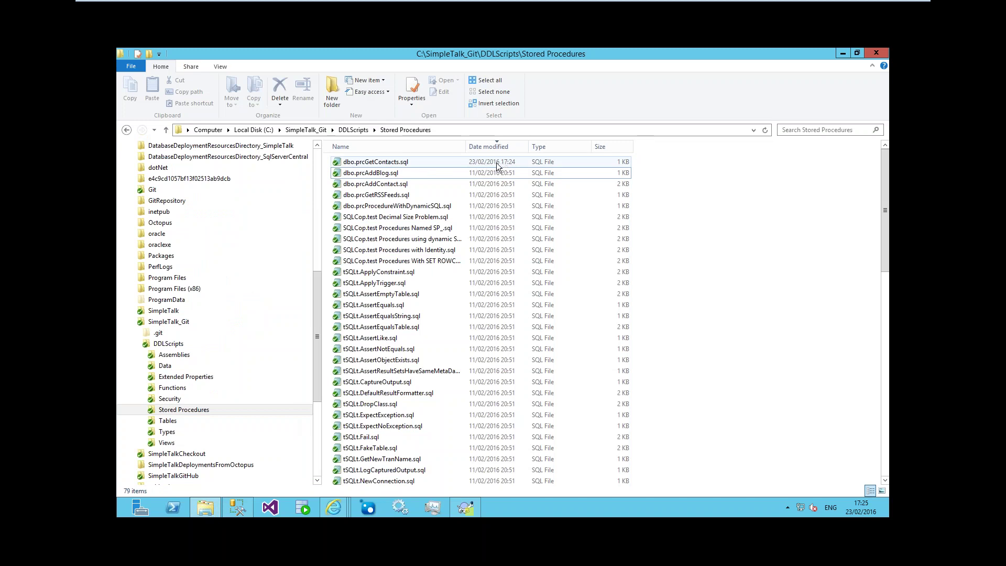
pyautogui.click(387, 164)
pyautogui.doubleClick(387, 165)
pyautogui.moveTo(256, 257); pyautogui.dragTo(168, 162)
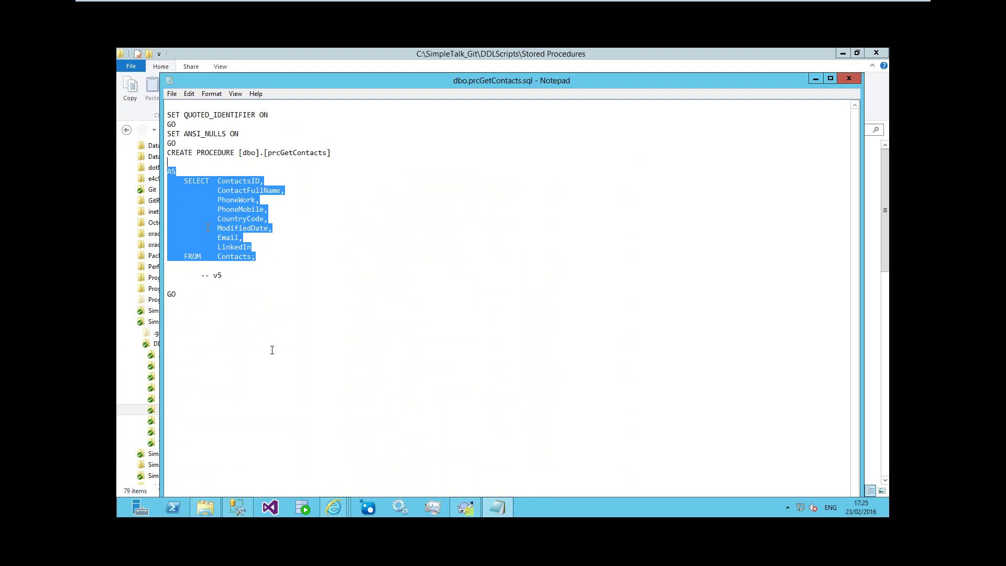
pyautogui.moveTo(210, 218); pyautogui.dragTo(239, 219)
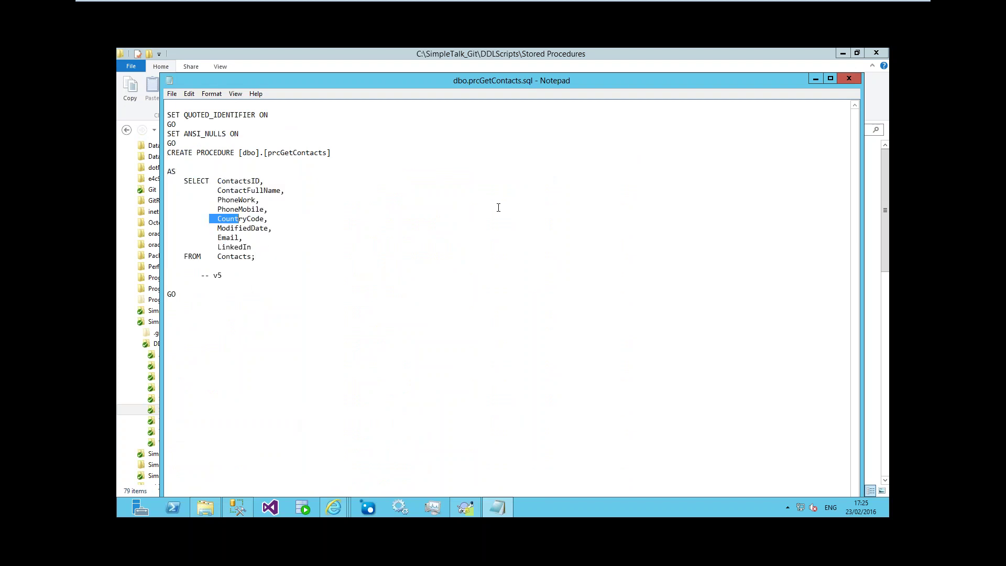
pyautogui.click(849, 78)
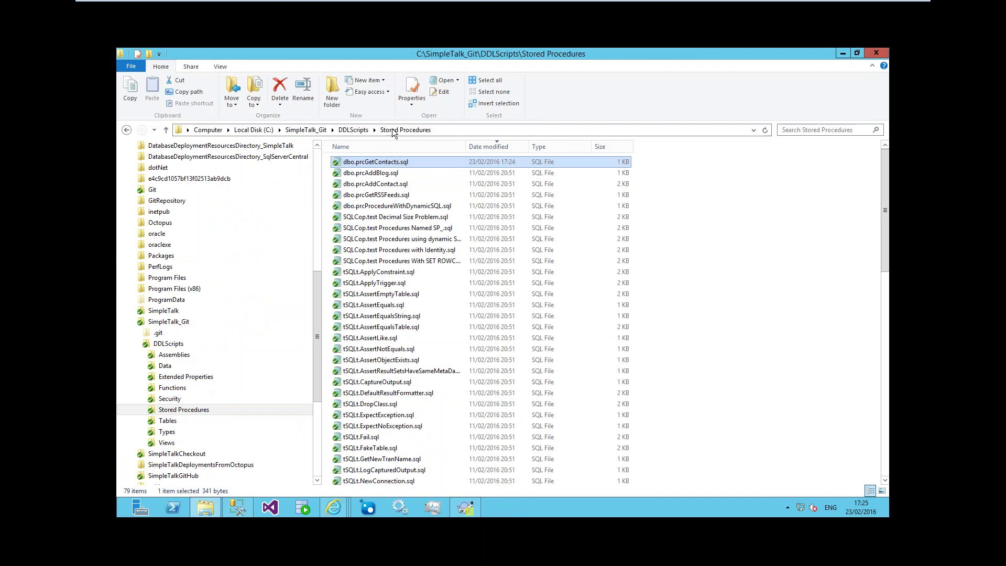
# Inspect the 'Tuesday' insert in dbo.RSSFeeds_Data.sql in the DDLScripts Data folder, and return to SQL Server Management Studio.
pyautogui.click(354, 130)
pyautogui.doubleClick(353, 172)
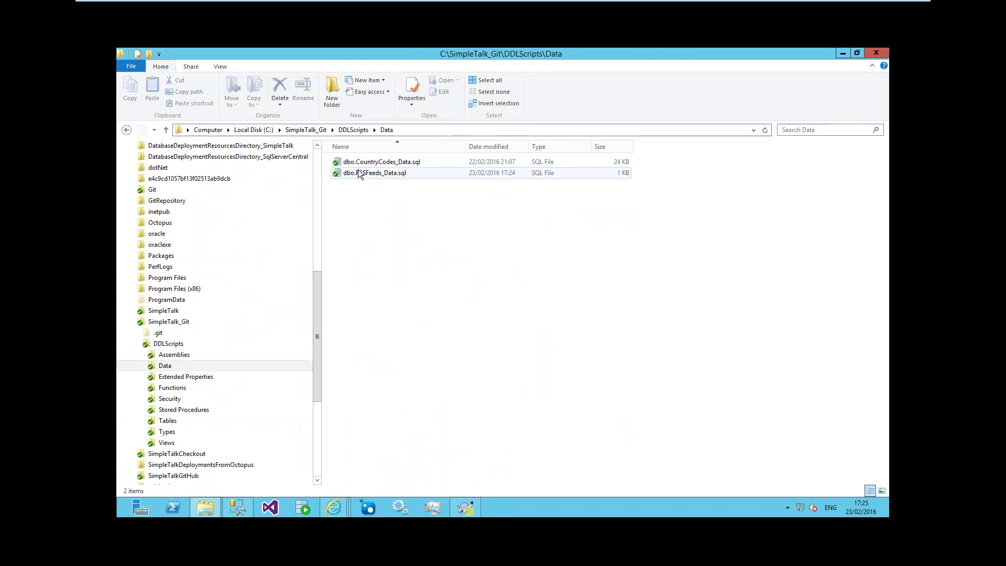
pyautogui.doubleClick(360, 173)
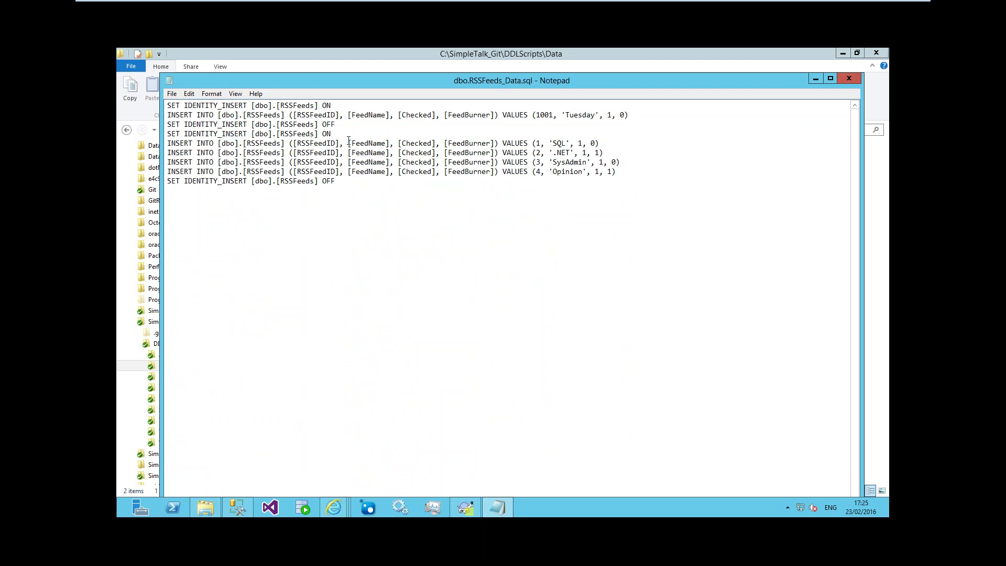
pyautogui.moveTo(632, 115); pyautogui.dragTo(276, 105)
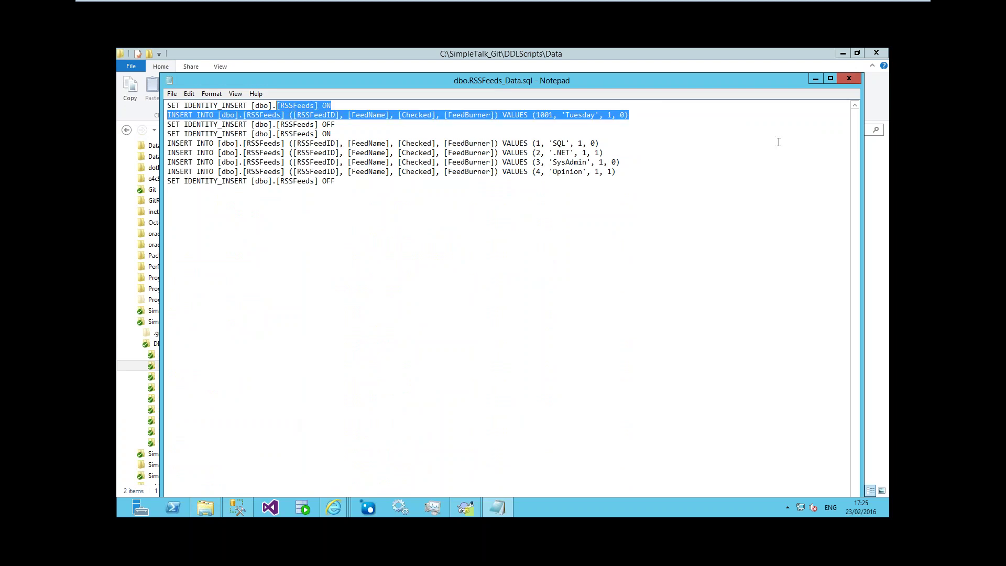
pyautogui.click(848, 79)
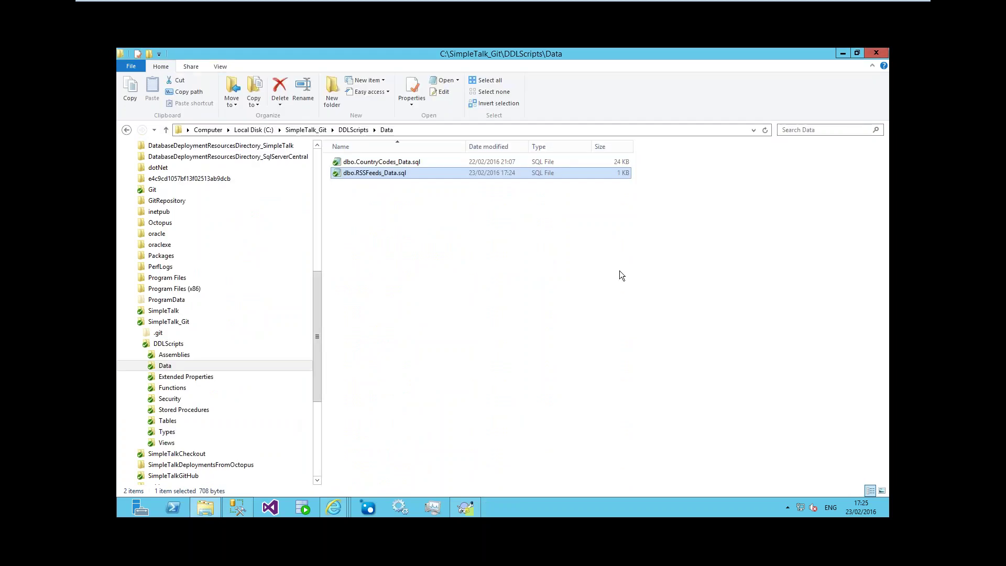
pyautogui.click(843, 53)
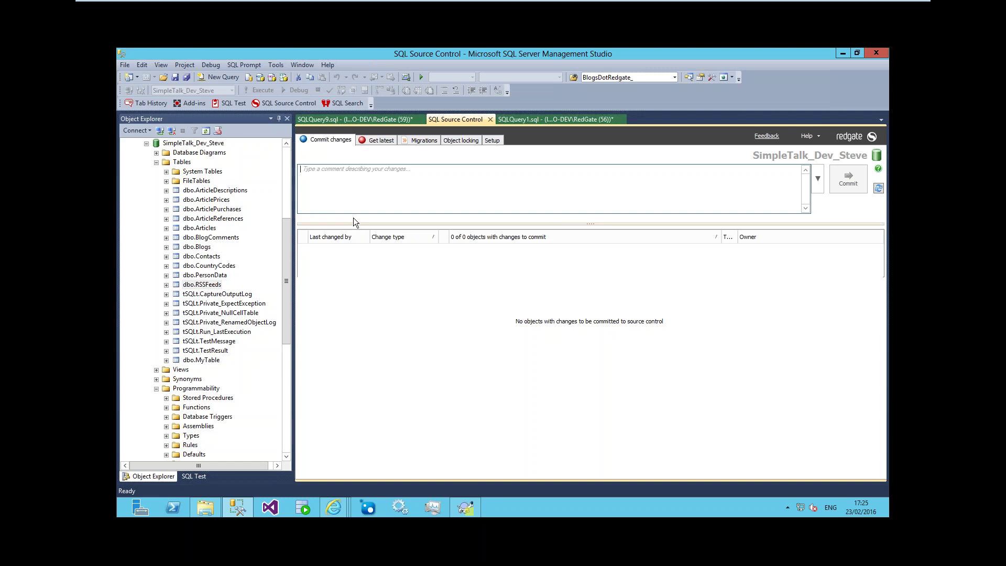
# Switch to TeamCity in the browser and open the test results of SimpleTalkGit's Build and testDB build #50.15.
pyautogui.click(843, 53)
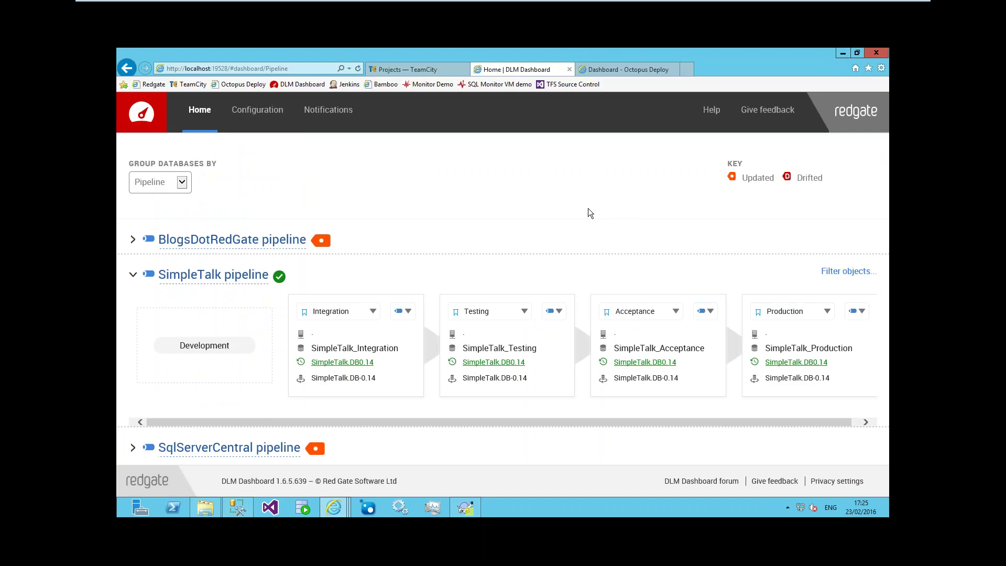
pyautogui.click(436, 70)
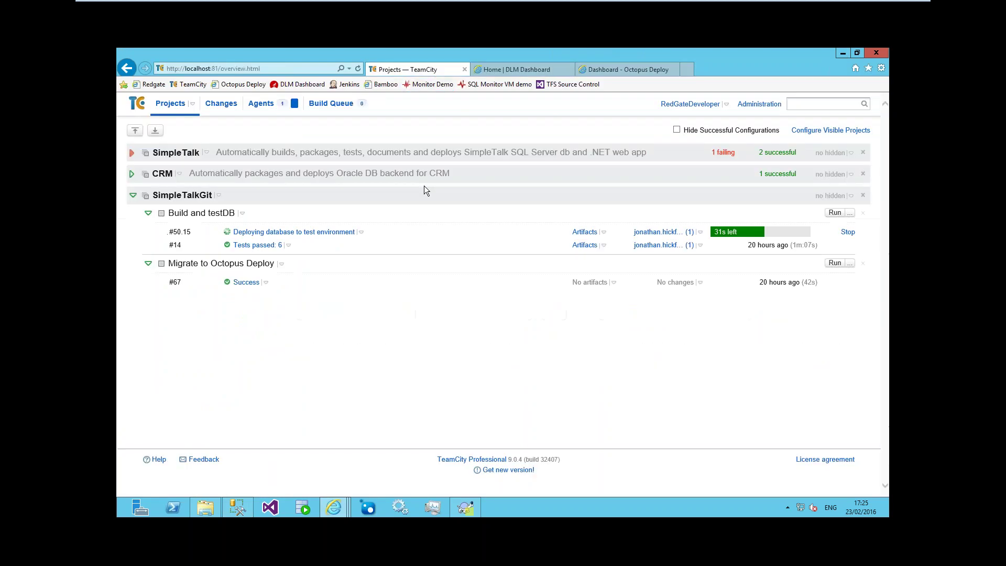
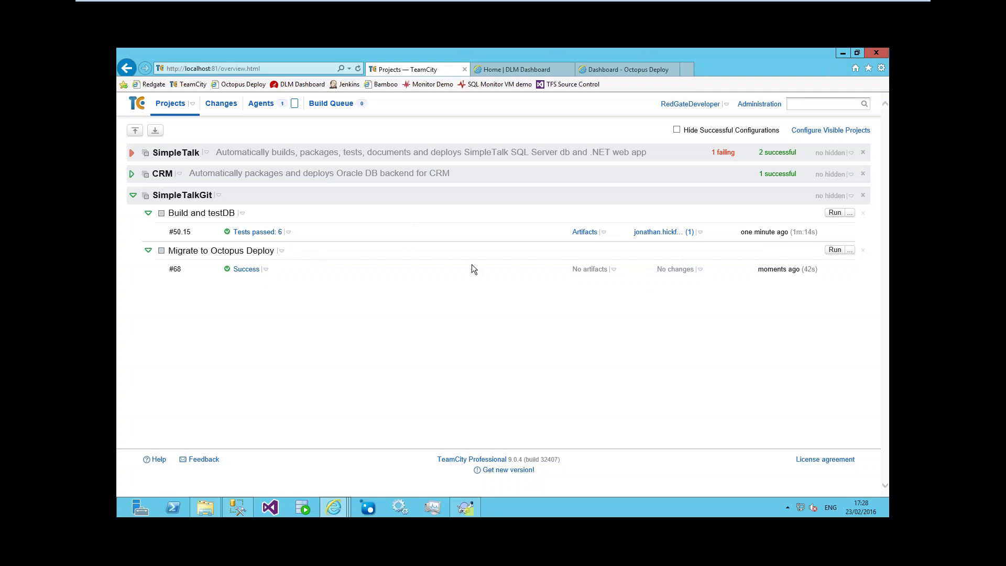
pyautogui.click(288, 233)
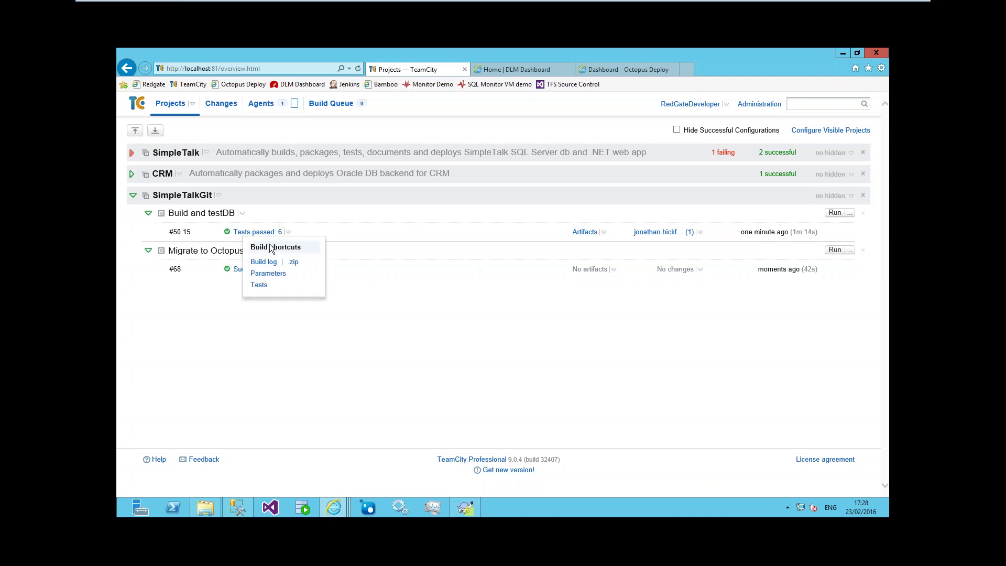
pyautogui.click(260, 286)
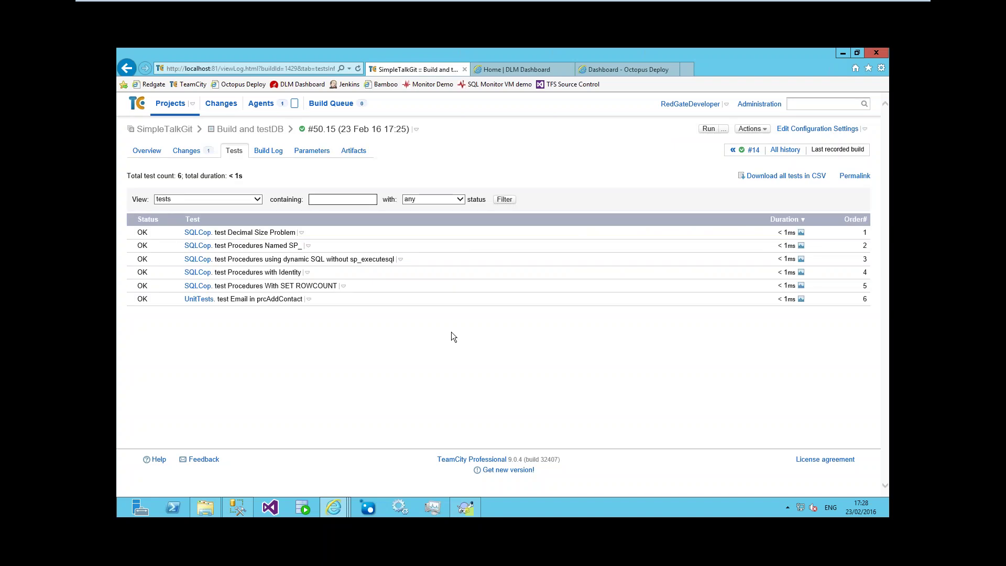
# Open the build log and inspect the source update's VCS root and the sqlCI command in Step 1/3: Build ST Database.
pyautogui.click(266, 157)
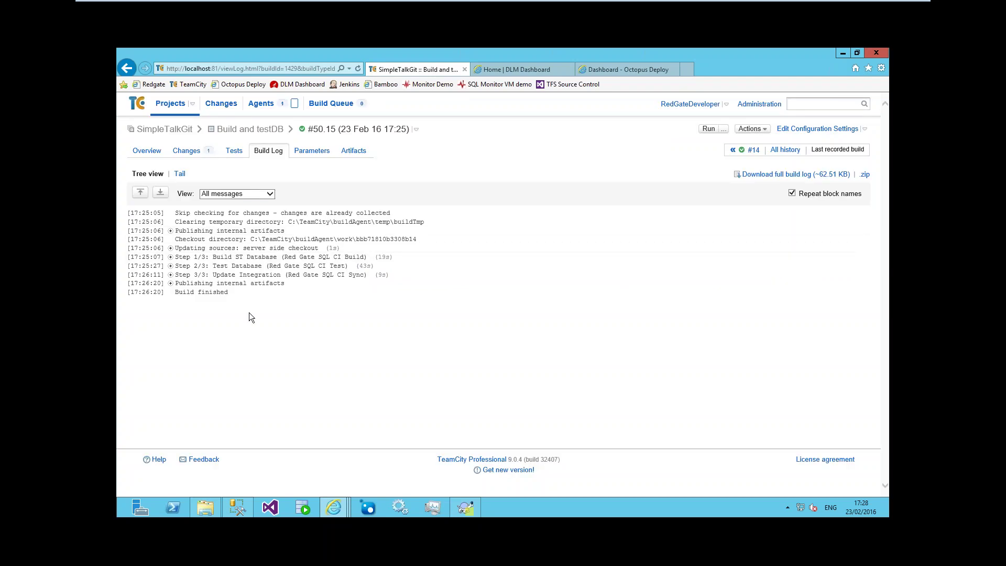
pyautogui.click(171, 249)
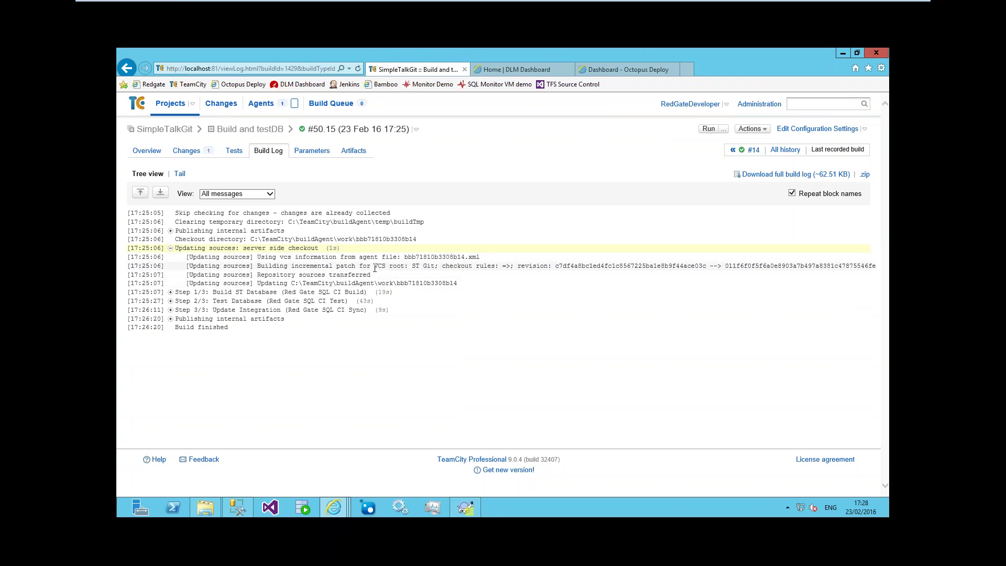
pyautogui.moveTo(406, 267); pyautogui.dragTo(436, 266)
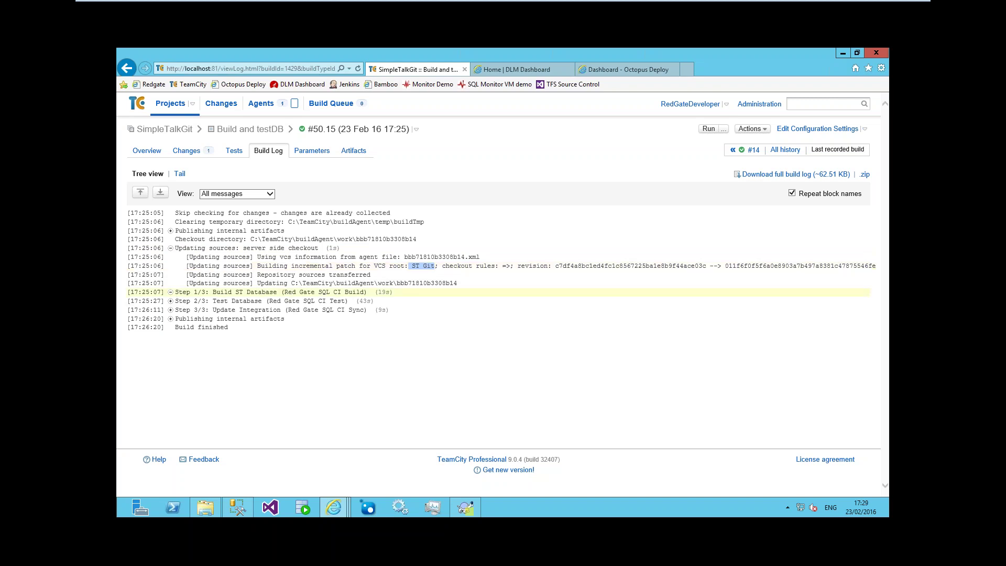
pyautogui.click(309, 292)
pyautogui.scroll(-1, 309, 302)
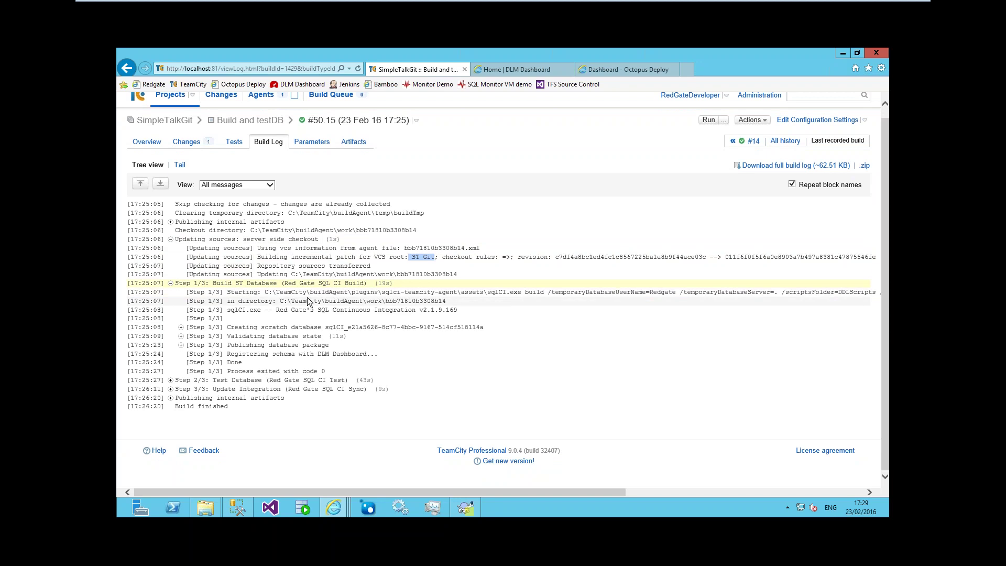
pyautogui.moveTo(276, 292); pyautogui.dragTo(458, 293)
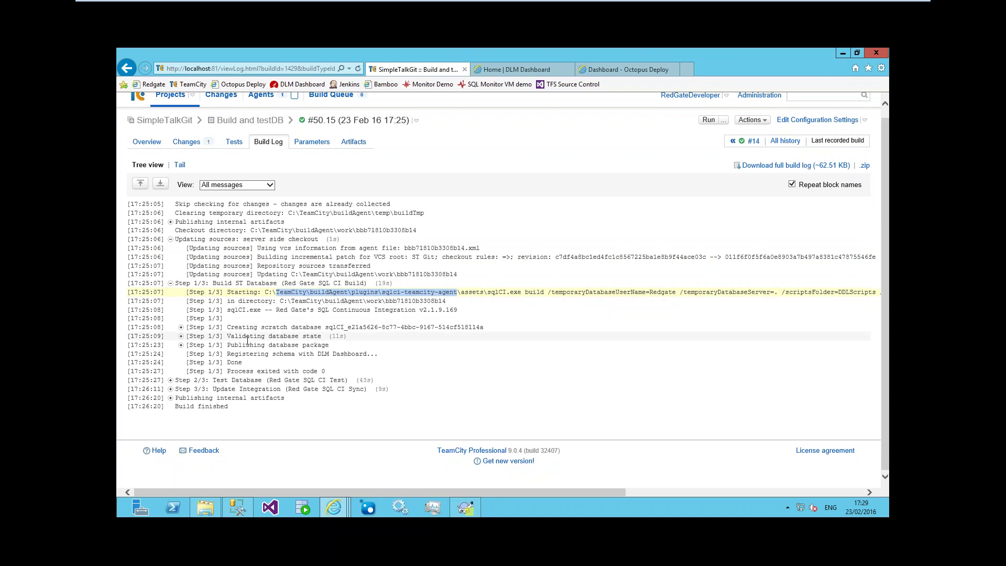
# Expand 'Validating database state' in the build log and review the database objects and static table data deployed.
pyautogui.click(181, 336)
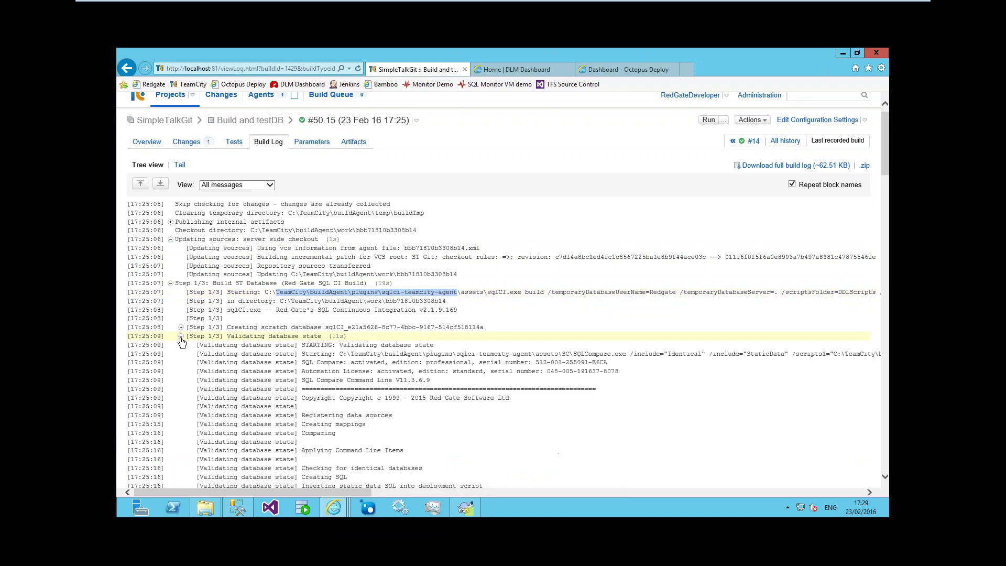
pyautogui.scroll(-2, 181, 336)
pyautogui.scroll(-10, 461, 363)
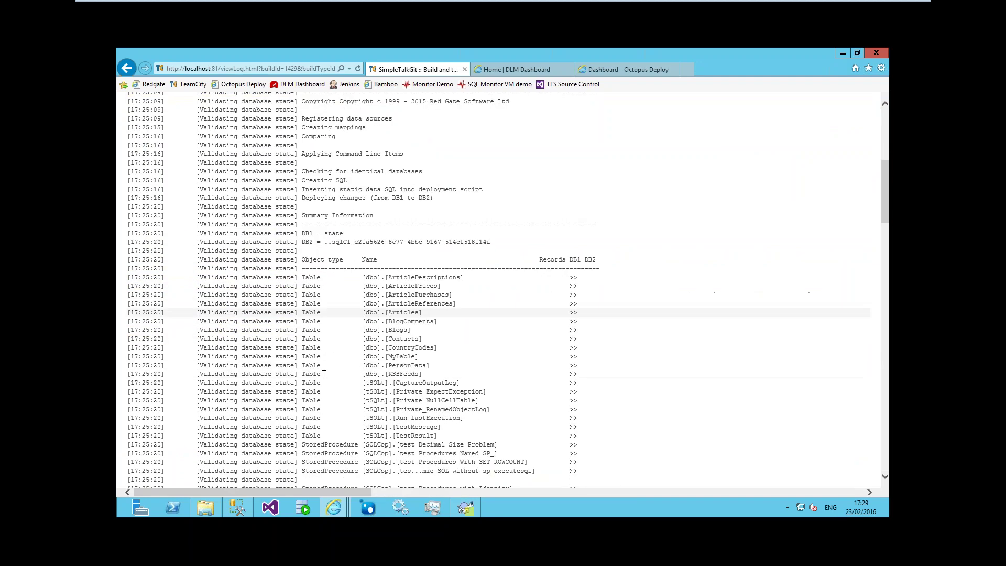
pyautogui.scroll(-15, 460, 364)
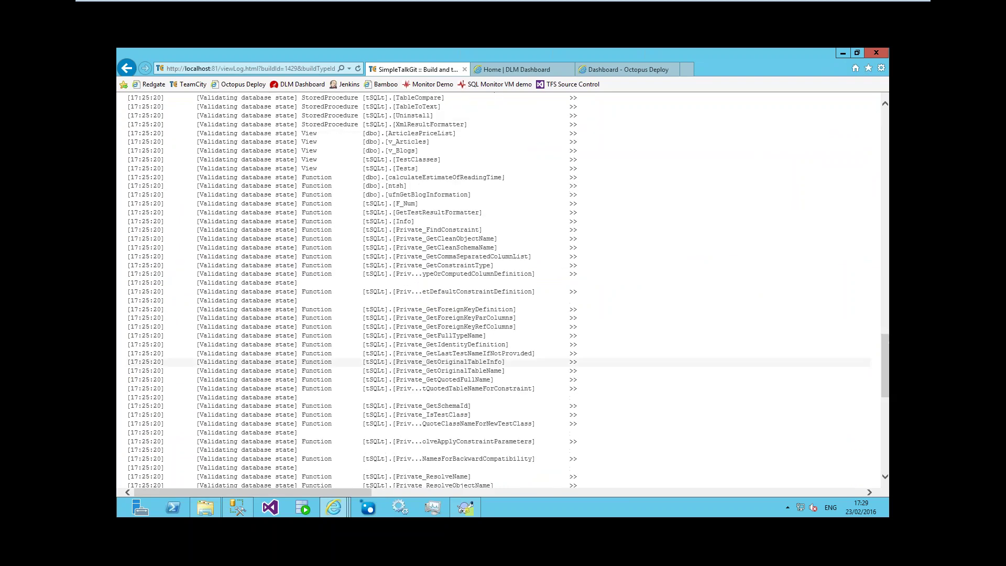
pyautogui.scroll(10, 461, 356)
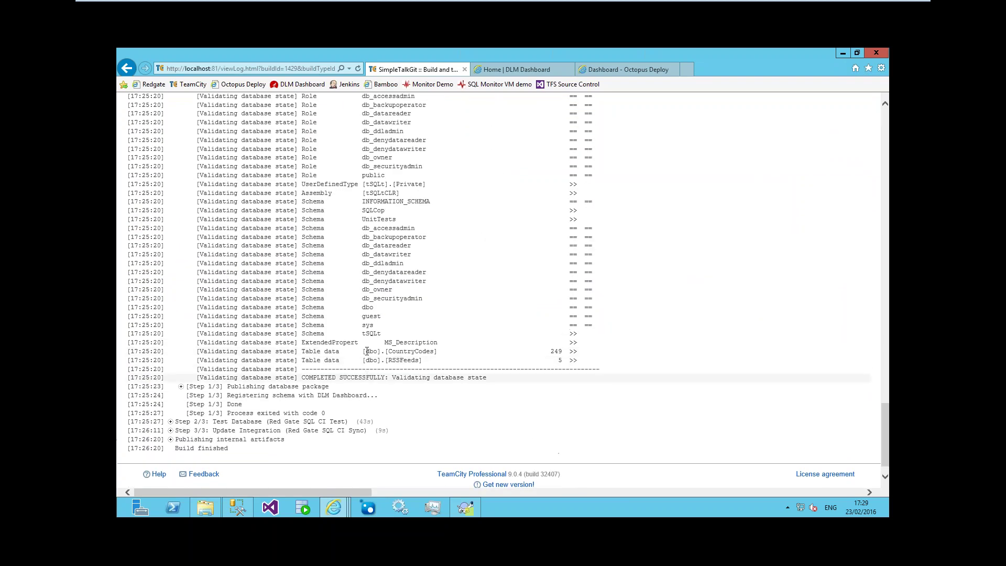
pyautogui.scroll(15, 333, 346)
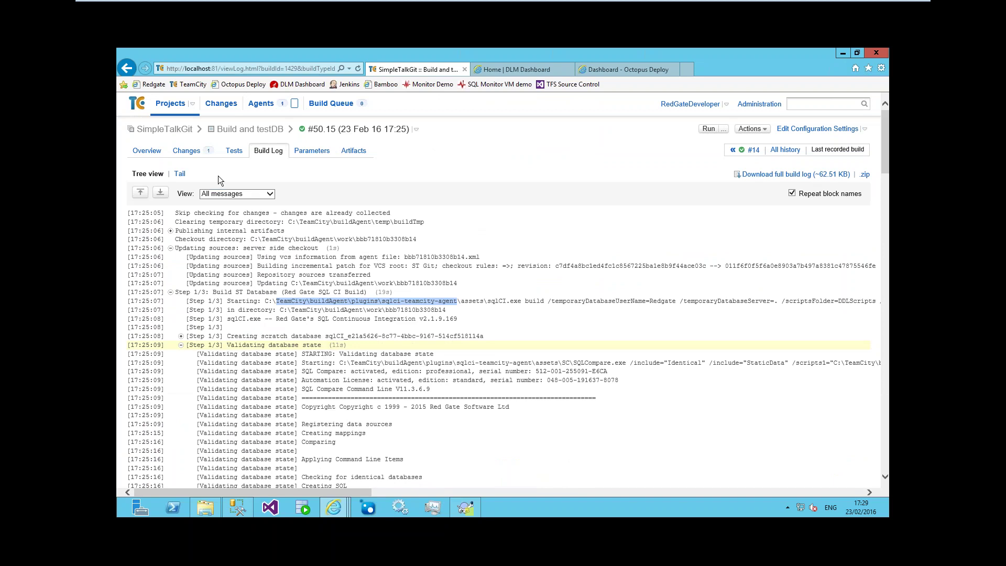
# Open the Build and testDB configuration settings and review its VCS roots and build steps.
pyautogui.click(222, 132)
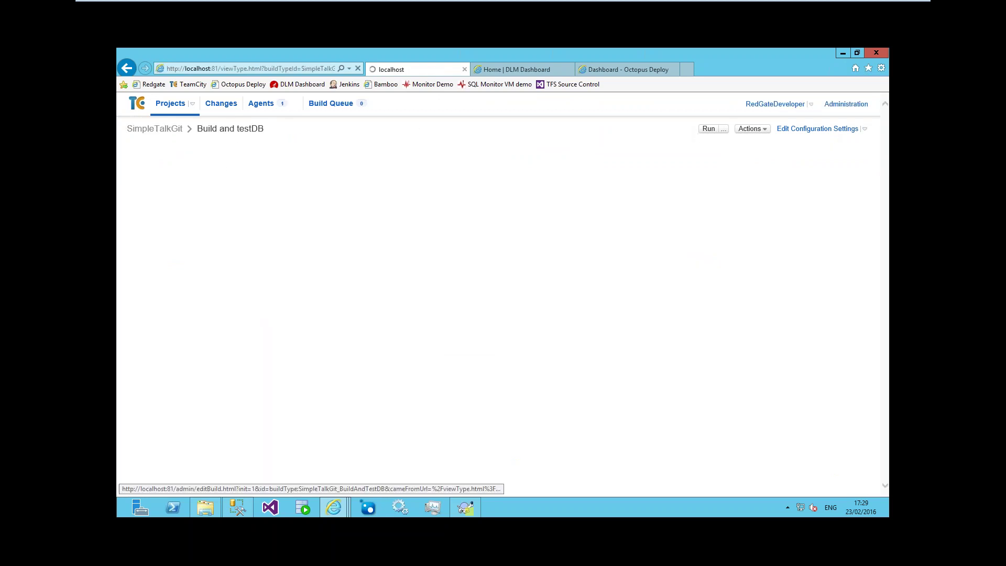
pyautogui.click(812, 131)
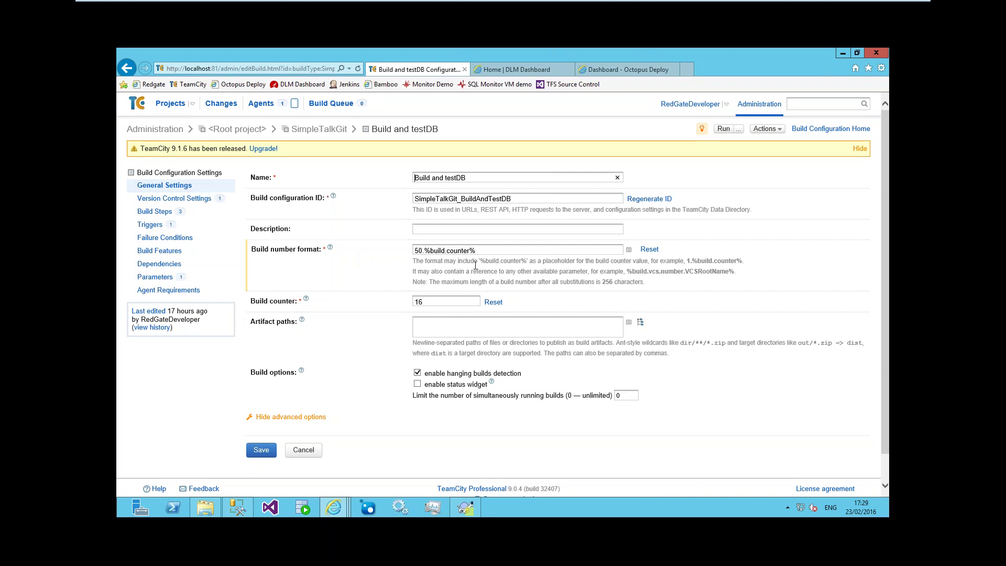
pyautogui.click(193, 198)
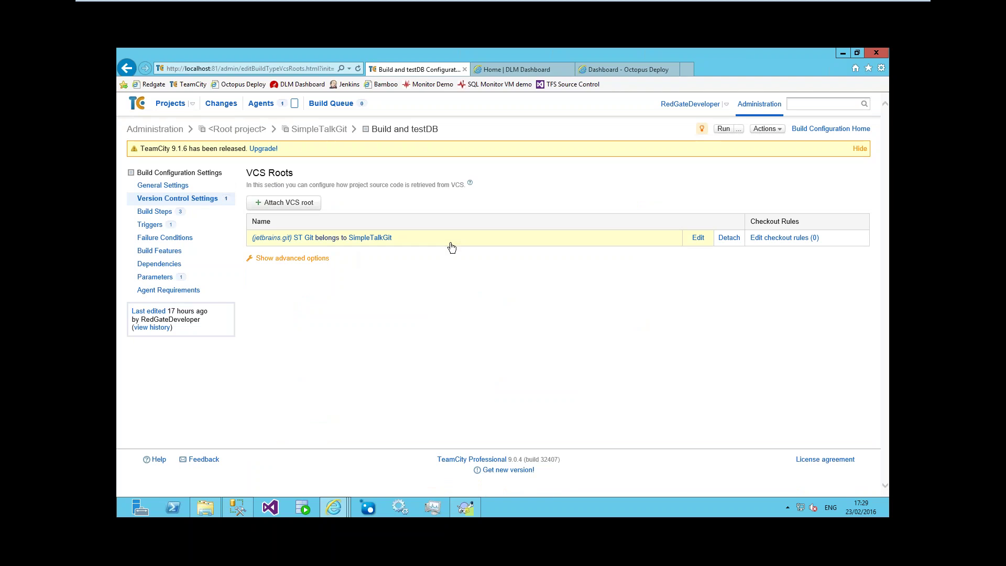
pyautogui.click(159, 212)
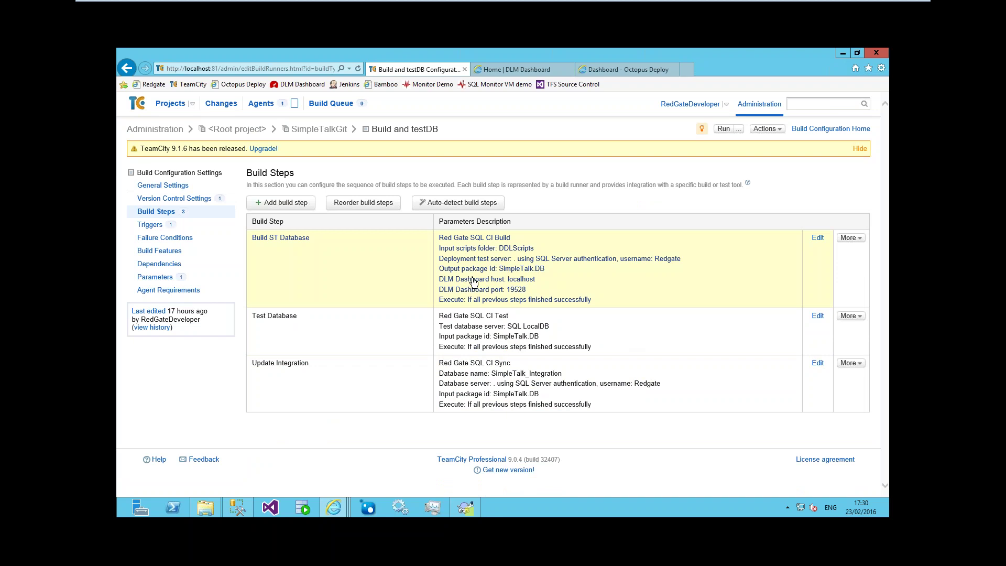
# Open the Build ST Database step and check its DDLScripts database subfolder against the SimpleTalk_Git folder in File Explorer.
pyautogui.click(472, 283)
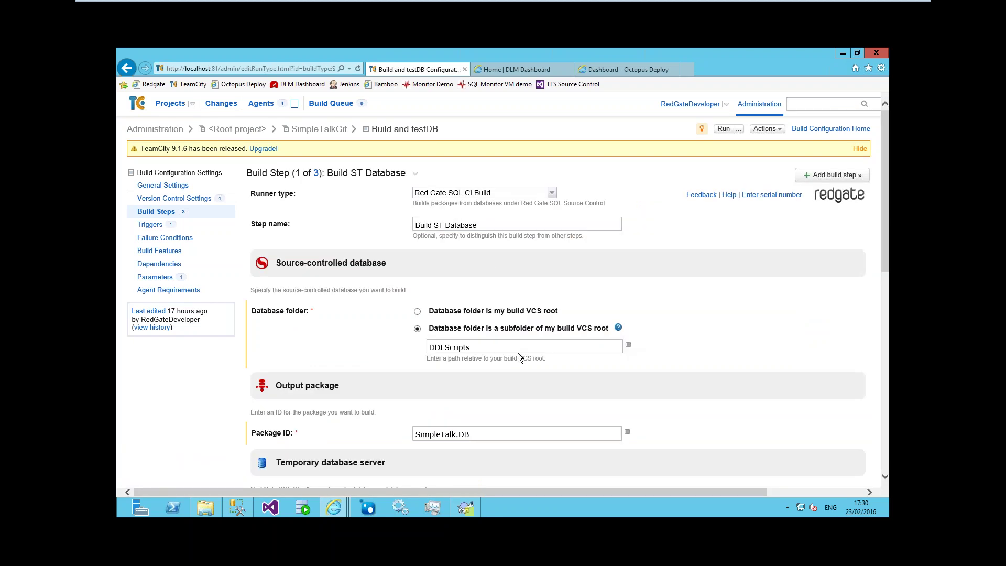
pyautogui.scroll(-1, 518, 356)
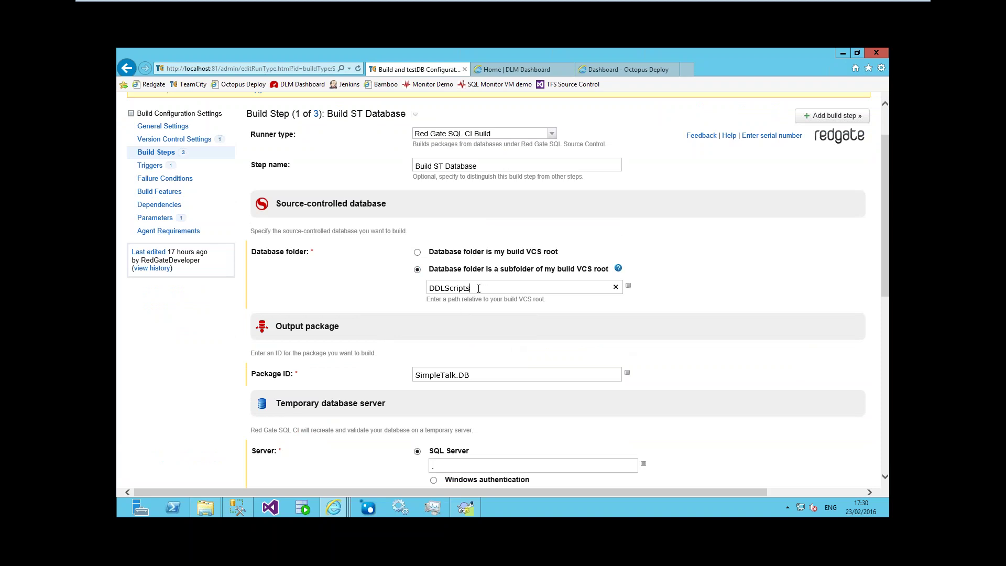
pyautogui.doubleClick(456, 288)
pyautogui.click(217, 507)
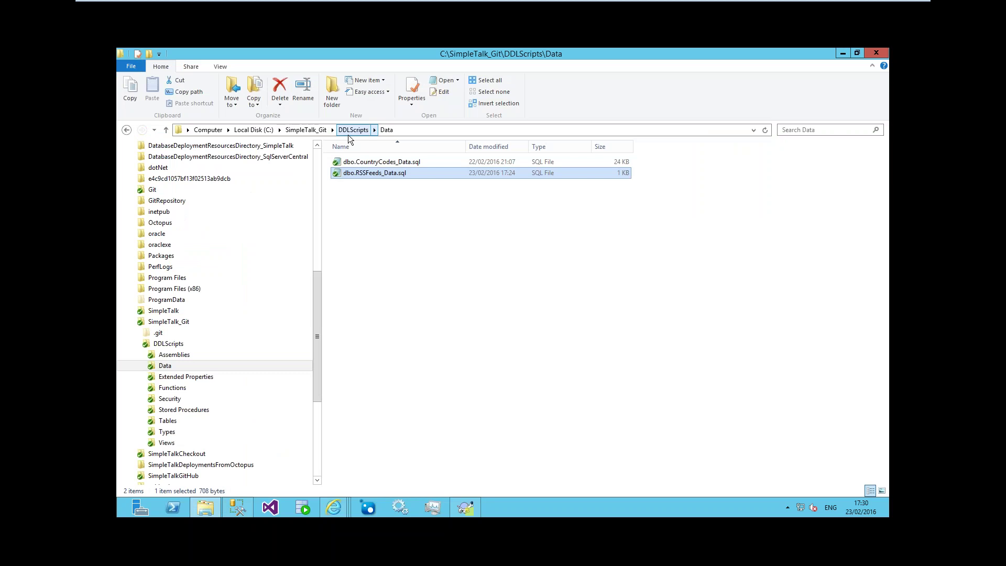
pyautogui.click(840, 52)
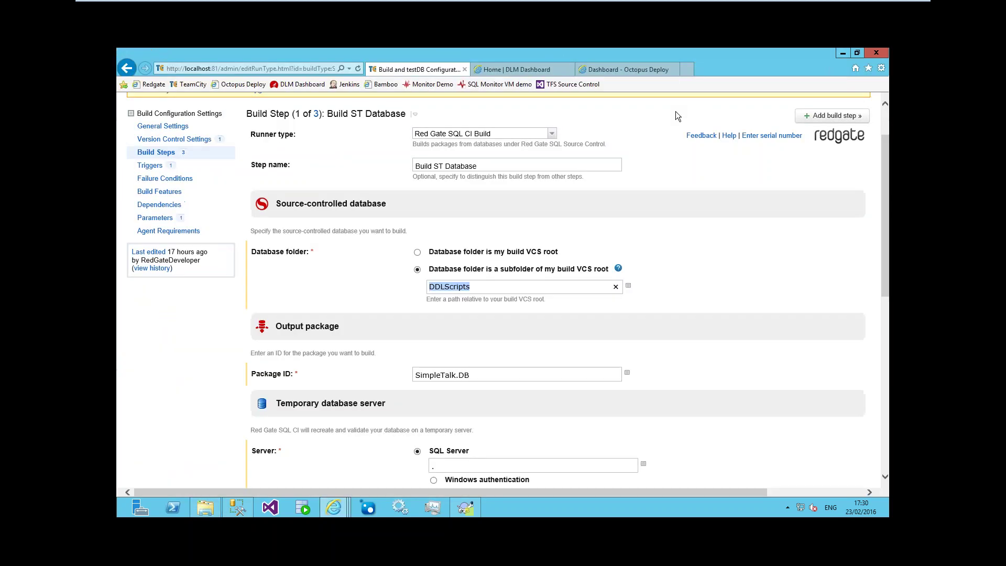
# Review the build step's package ID, temporary database server and DLM Dashboard integration settings, and return to the build steps list.
pyautogui.scroll(-2, 436, 347)
pyautogui.moveTo(479, 254); pyautogui.dragTo(405, 254)
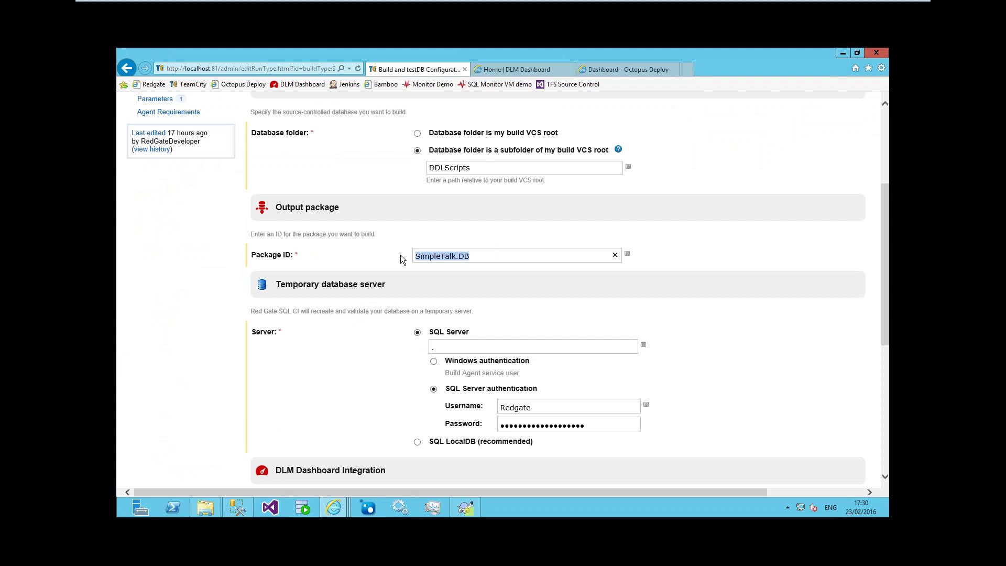
pyautogui.scroll(-2, 401, 254)
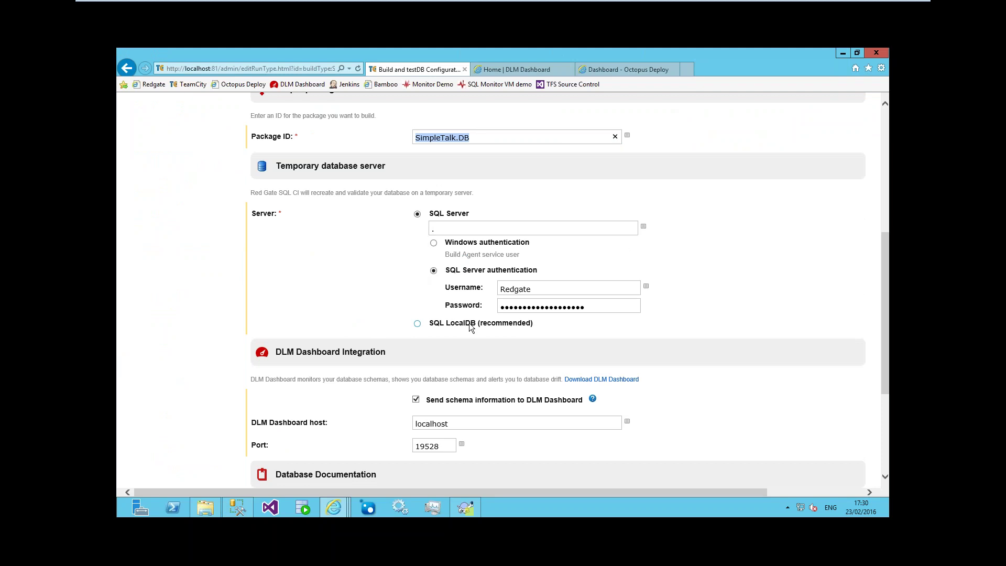
pyautogui.scroll(-1, 470, 326)
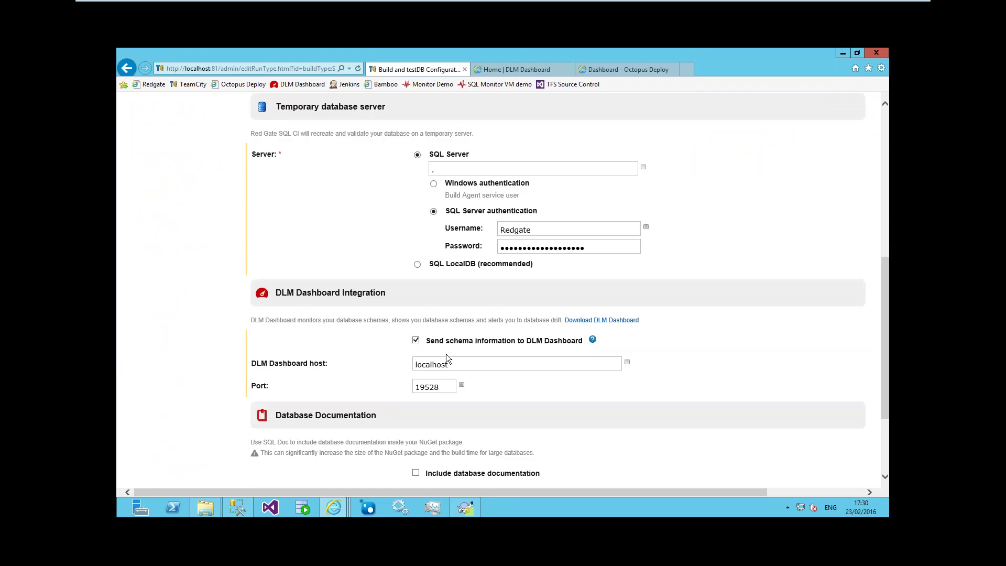
pyautogui.scroll(-1, 447, 360)
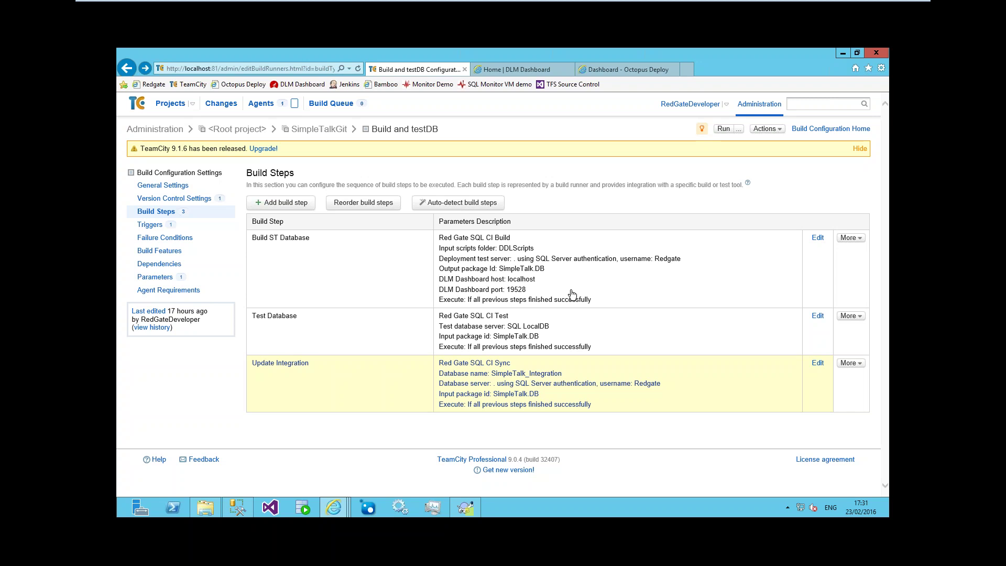
# Switch to DLM Dashboard and examine the schema and package versions of SimpleTalk_Integration in the SimpleTalk pipeline.
pyautogui.click(527, 68)
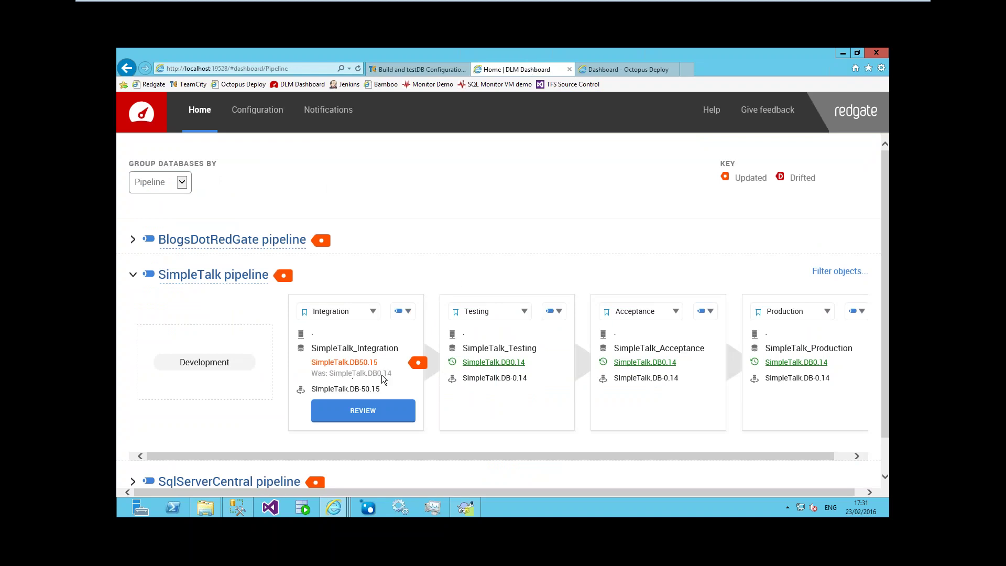
pyautogui.hotkey('ctrl', '1')
pyautogui.click(355, 368)
pyautogui.moveTo(327, 335)
pyautogui.mouseDown()
pyautogui.moveTo(394, 351)
pyautogui.moveTo(414, 371)
pyautogui.mouseUp()
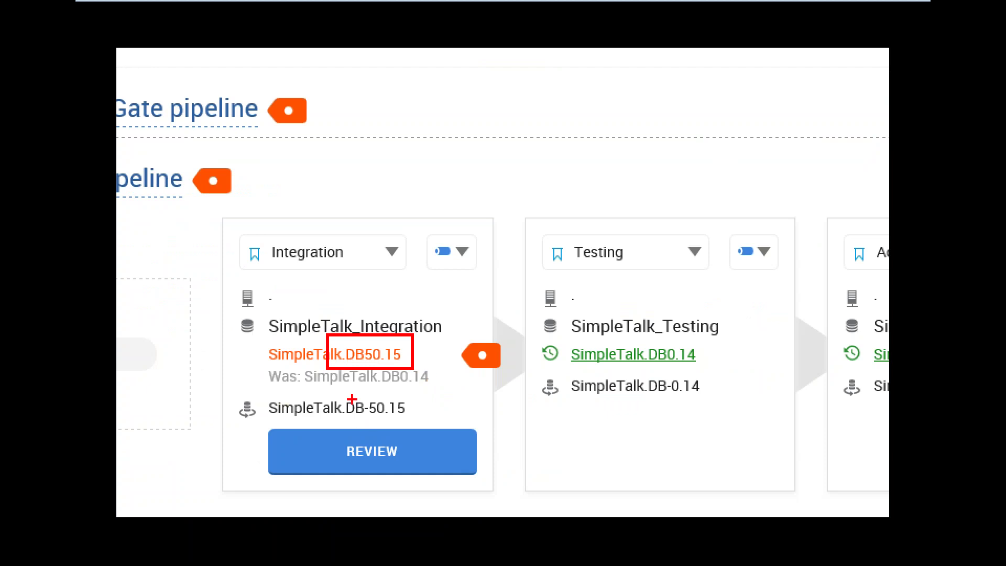
pyautogui.moveTo(346, 391); pyautogui.dragTo(425, 424)
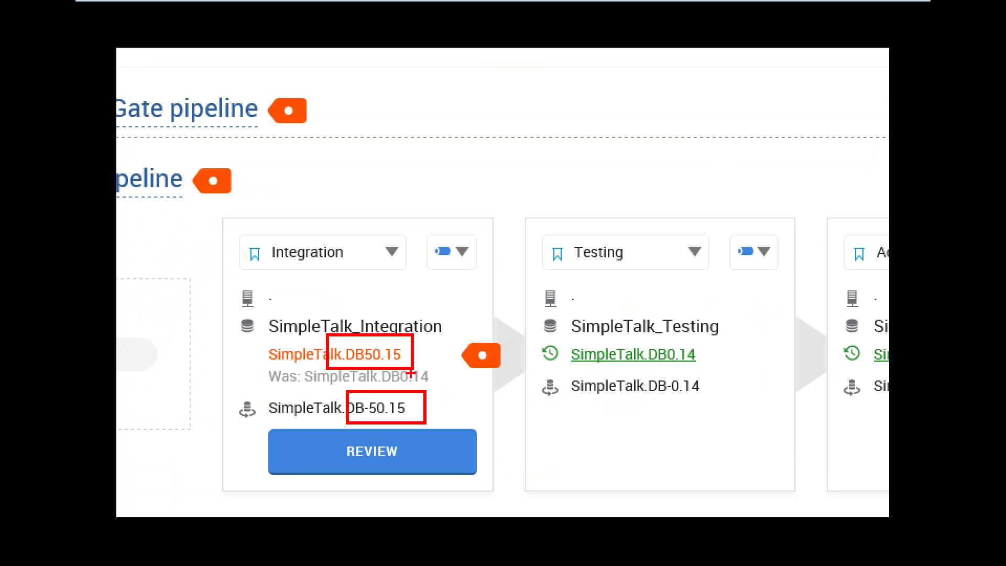
pyautogui.press('Escape')
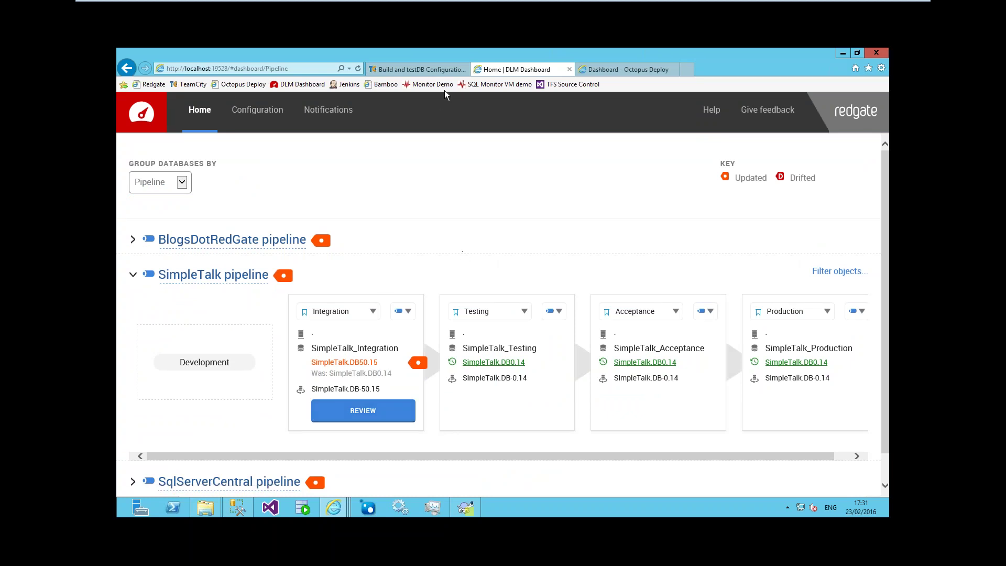
# Review the build configurations in TeamCity's SimpleTalkGit project settings, and return to SQL Server Management Studio.
pyautogui.click(430, 68)
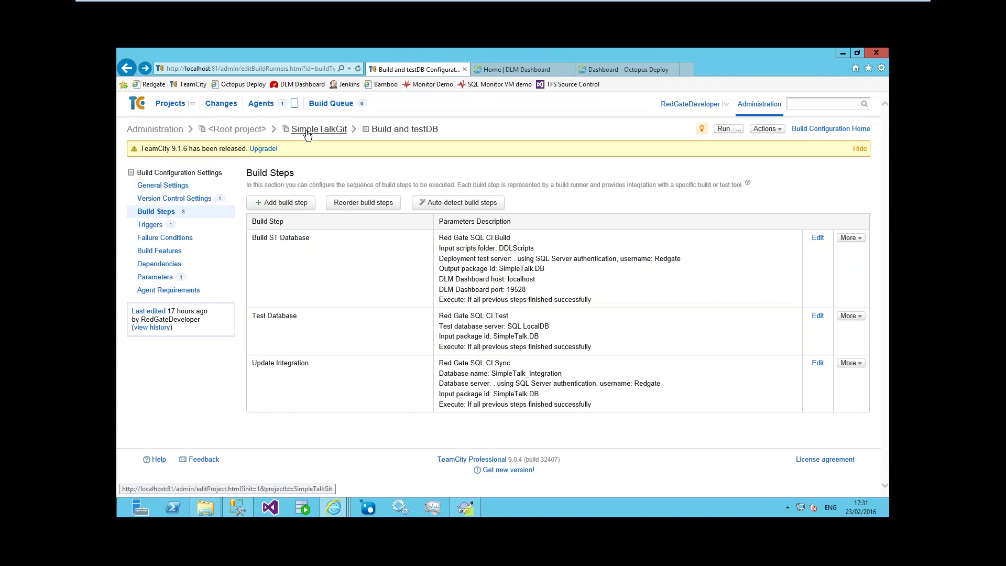
pyautogui.click(315, 129)
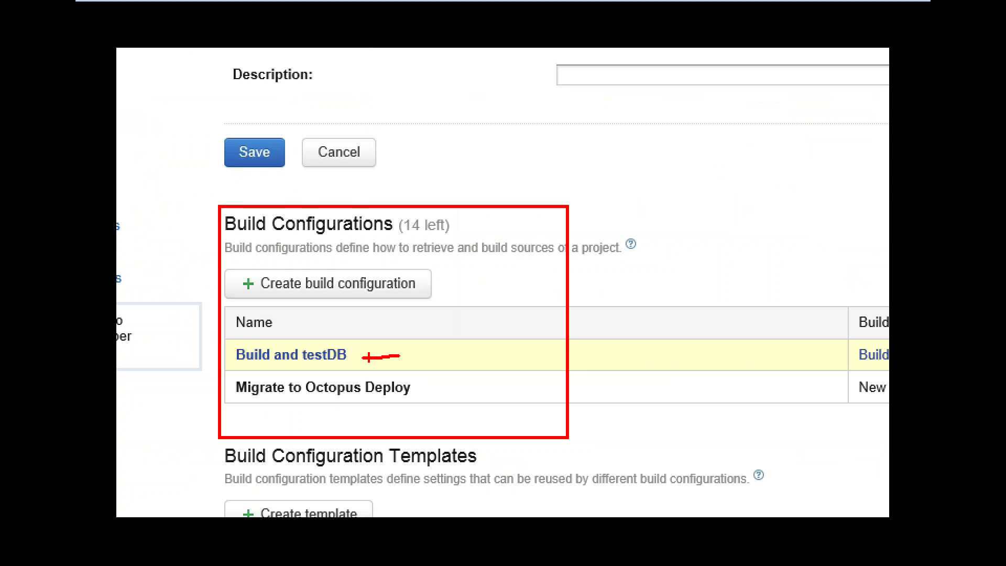
pyautogui.moveTo(471, 393); pyautogui.dragTo(399, 390)
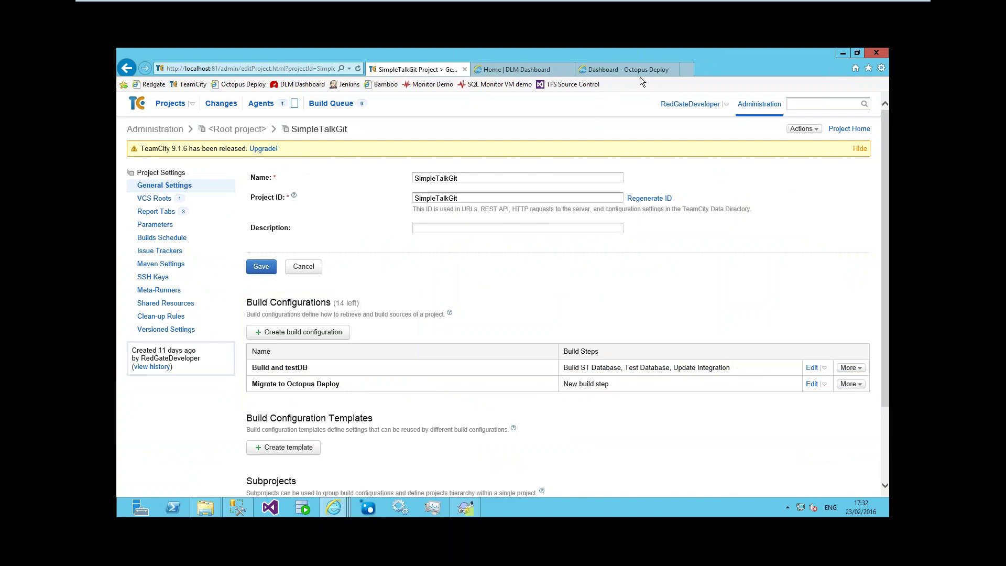
pyautogui.click(237, 507)
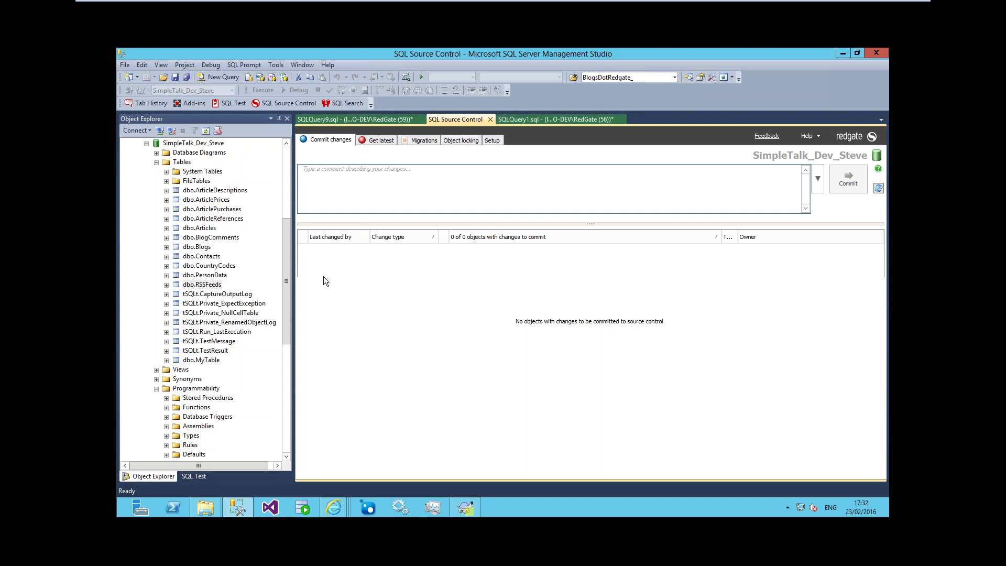
# Open the prcGetContacts stored procedure of SimpleTalk_Integration for modification and place its script in a new vertical tab group.
pyautogui.click(146, 143)
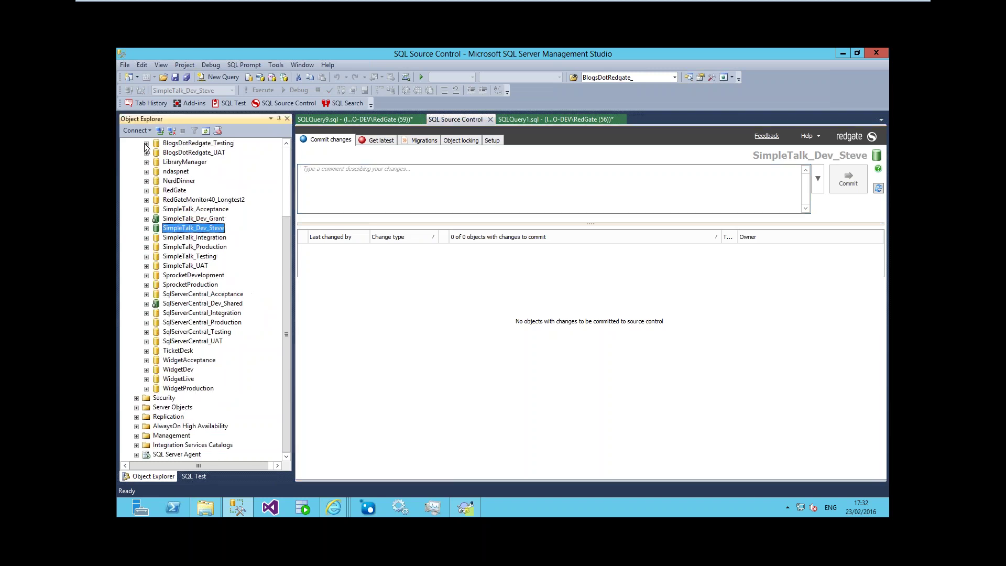
pyautogui.click(146, 237)
pyautogui.click(341, 122)
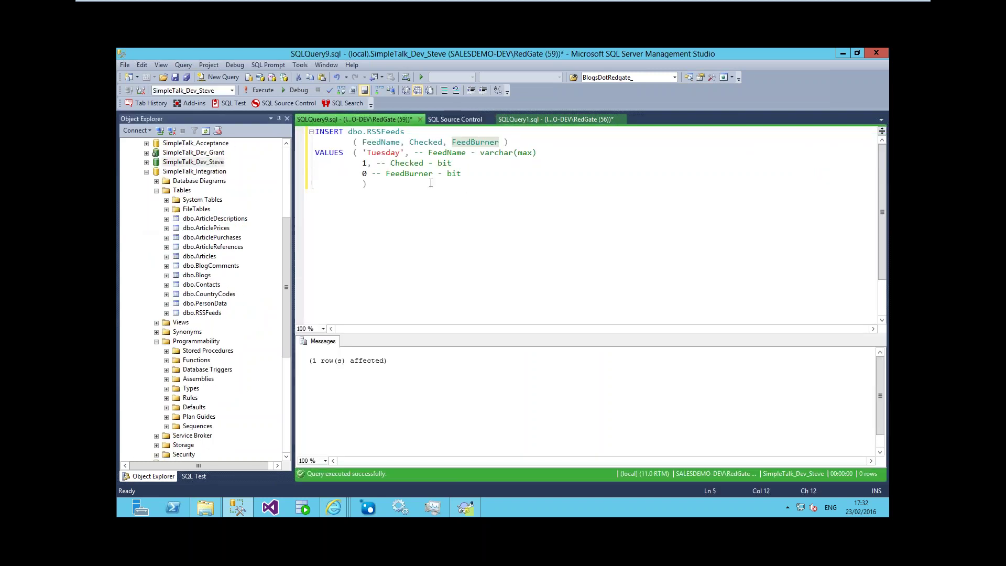
pyautogui.click(180, 172)
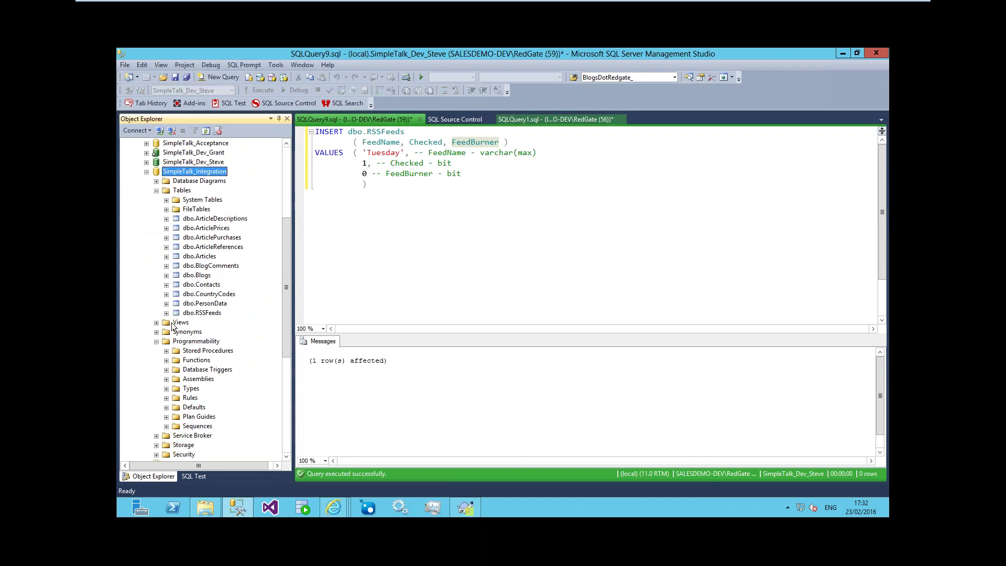
pyautogui.click(167, 351)
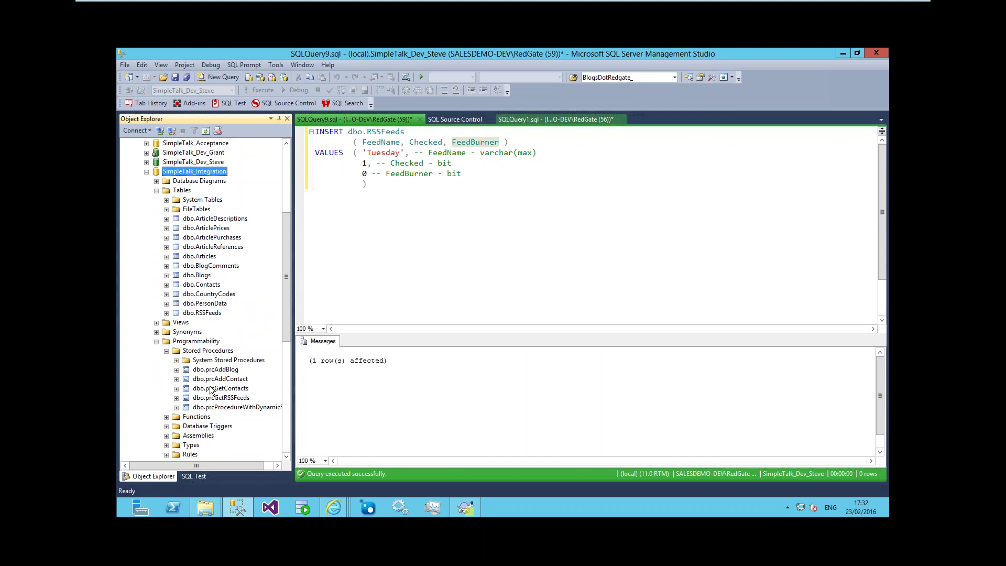
pyautogui.rightClick(212, 389)
pyautogui.click(245, 268)
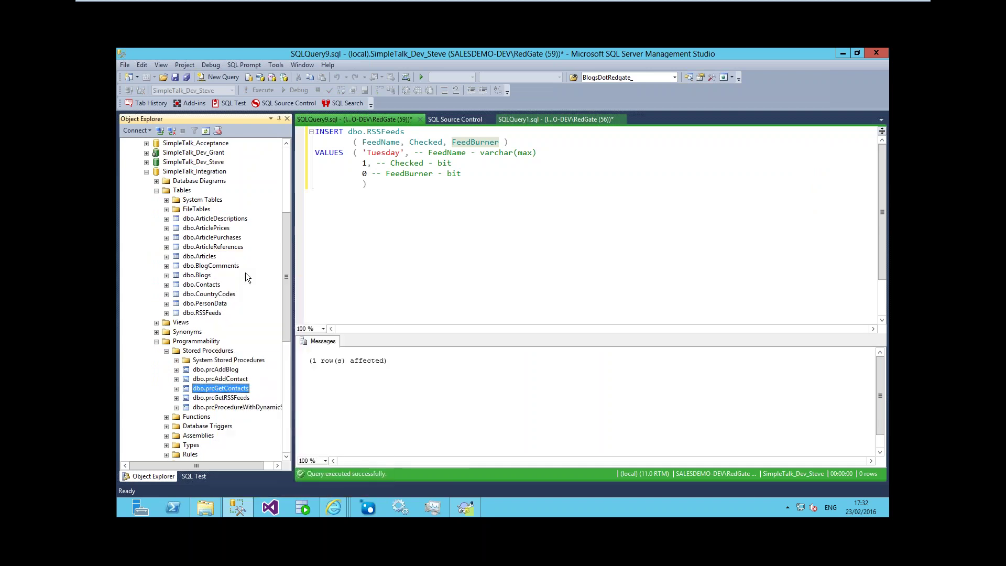
pyautogui.click(318, 65)
pyautogui.click(344, 207)
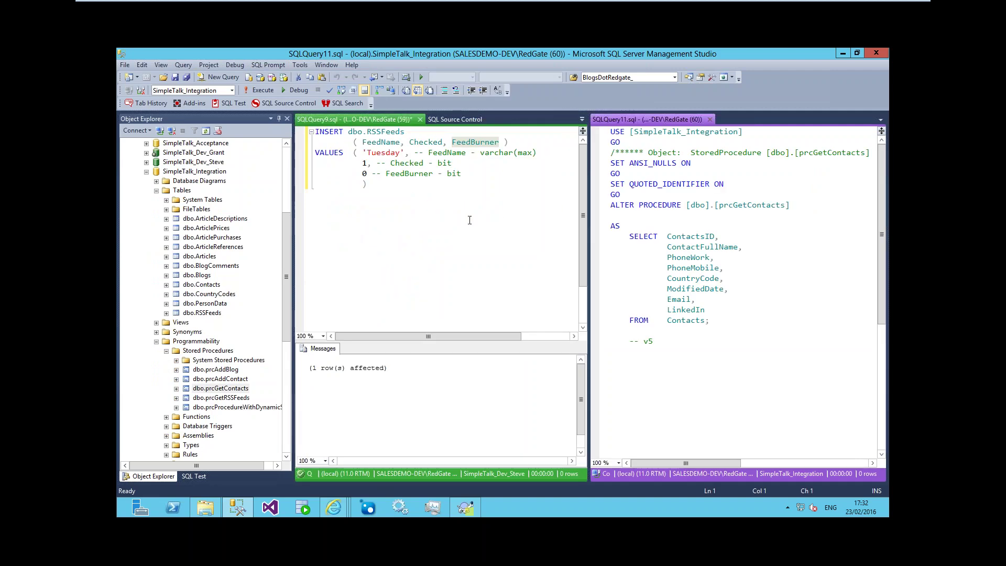
# Open the prcGetContacts stored procedure of SimpleTalk_Dev_Steve for modification alongside the integration script.
pyautogui.click(469, 220)
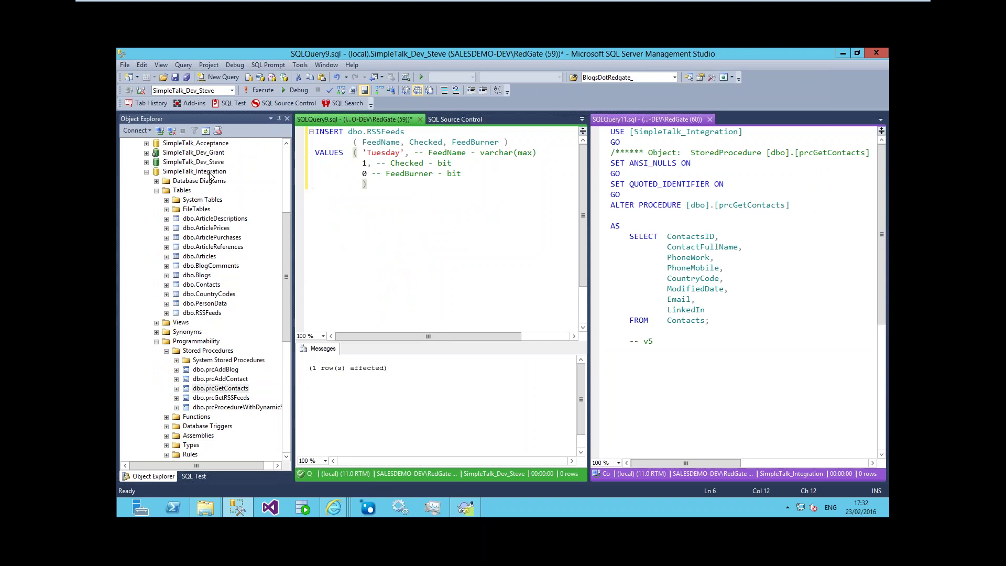
pyautogui.click(147, 162)
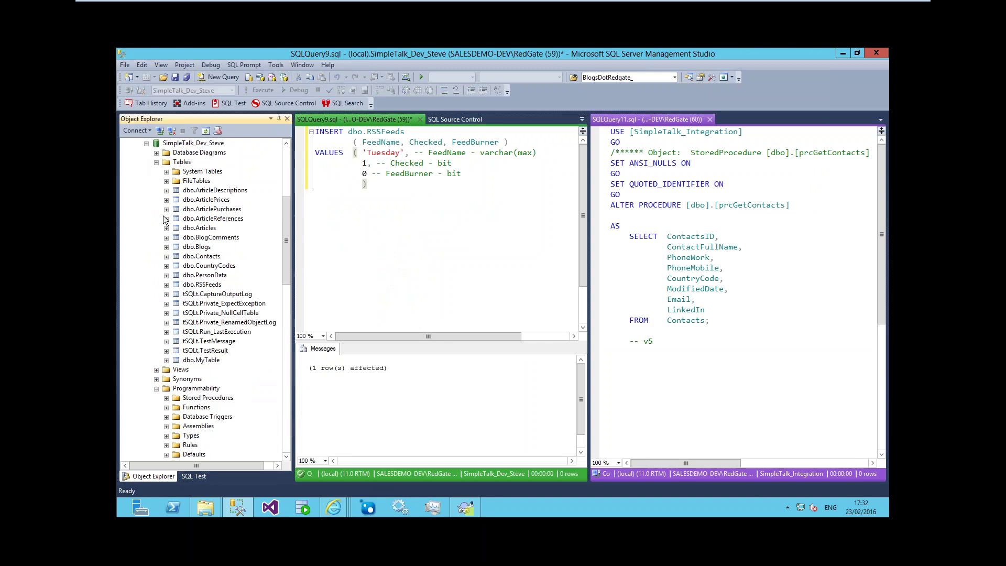
pyautogui.click(157, 162)
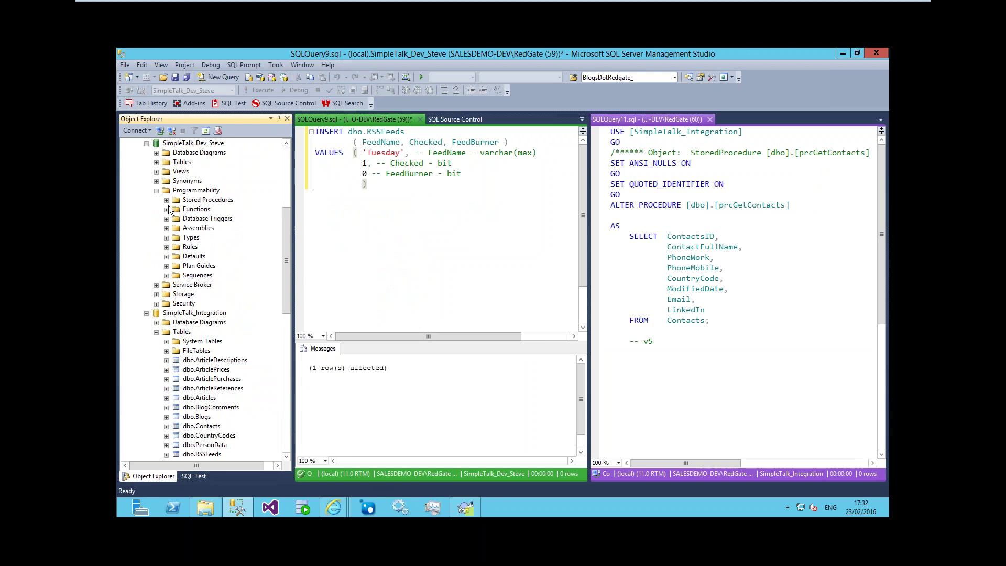
pyautogui.click(166, 200)
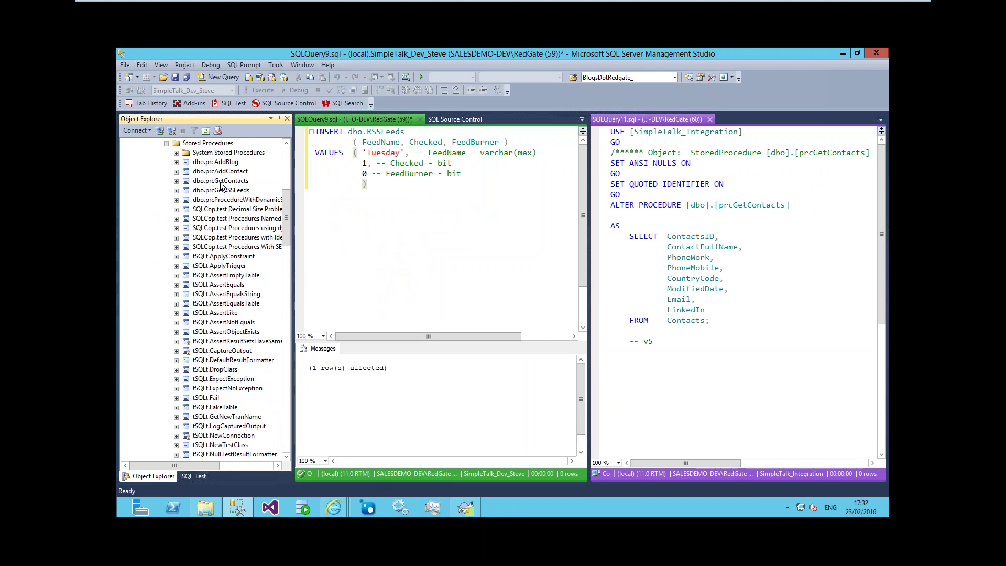
pyautogui.rightClick(221, 182)
pyautogui.click(253, 194)
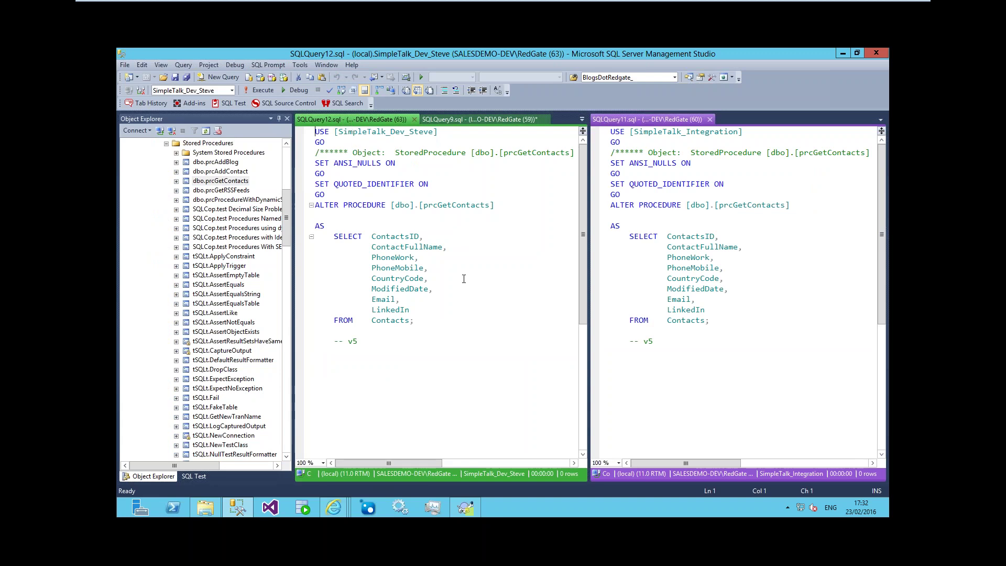
# Compare the SELECT code of prcGetContacts between the SimpleTalk_Dev_Steve and SimpleTalk_Integration scripts.
pyautogui.moveTo(474, 314); pyautogui.dragTo(300, 235)
pyautogui.click(335, 237)
pyautogui.moveTo(747, 330); pyautogui.dragTo(645, 227)
pyautogui.click(467, 289)
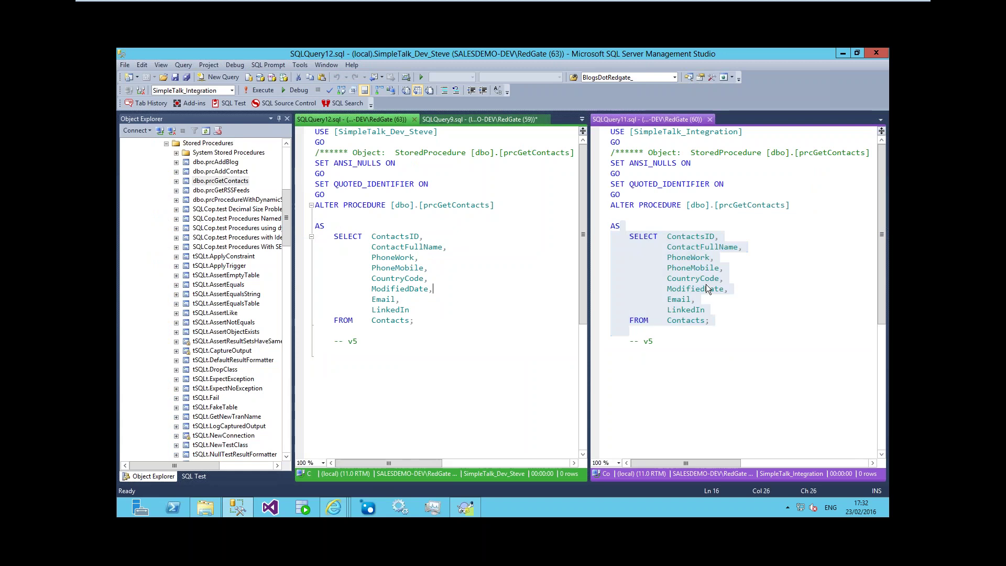
pyautogui.click(551, 229)
# Query the top 1000 rows of dbo.RSSFeeds in SimpleTalk_Integration, check for the Tuesday feed row, and close the query.
pyautogui.click(166, 143)
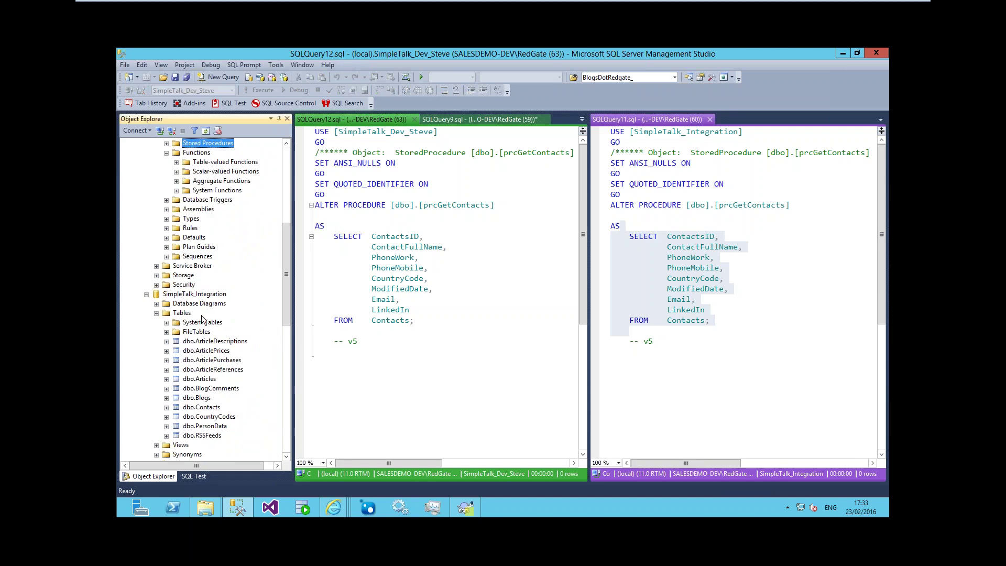
pyautogui.click(169, 296)
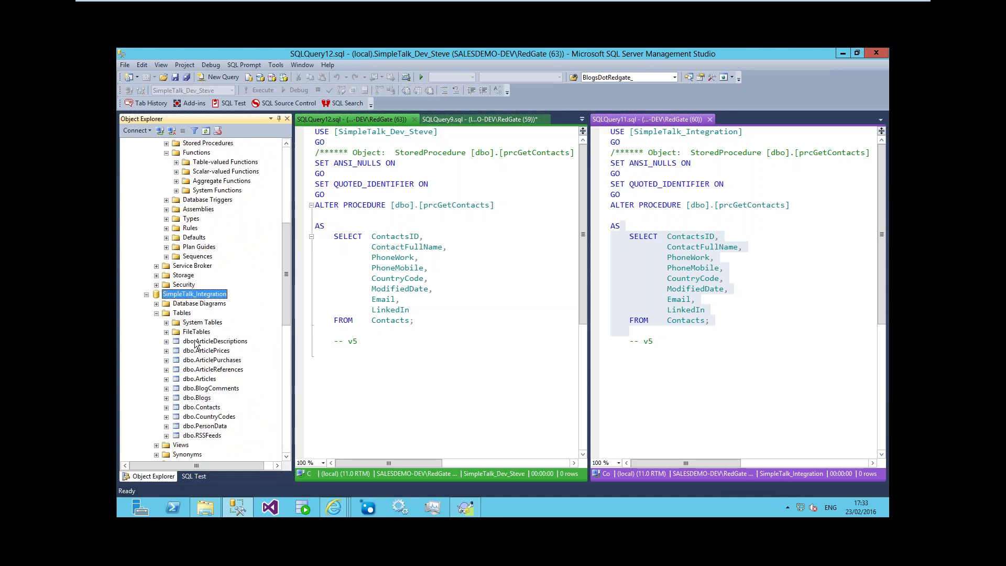
pyautogui.click(206, 435)
pyautogui.rightClick(206, 435)
pyautogui.click(235, 220)
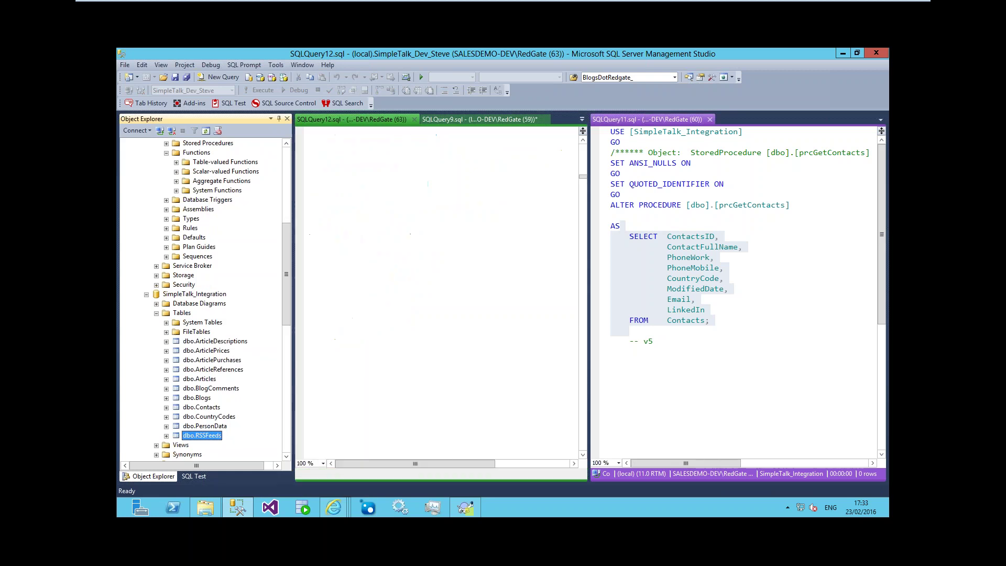
pyautogui.moveTo(341, 381); pyautogui.dragTo(423, 382)
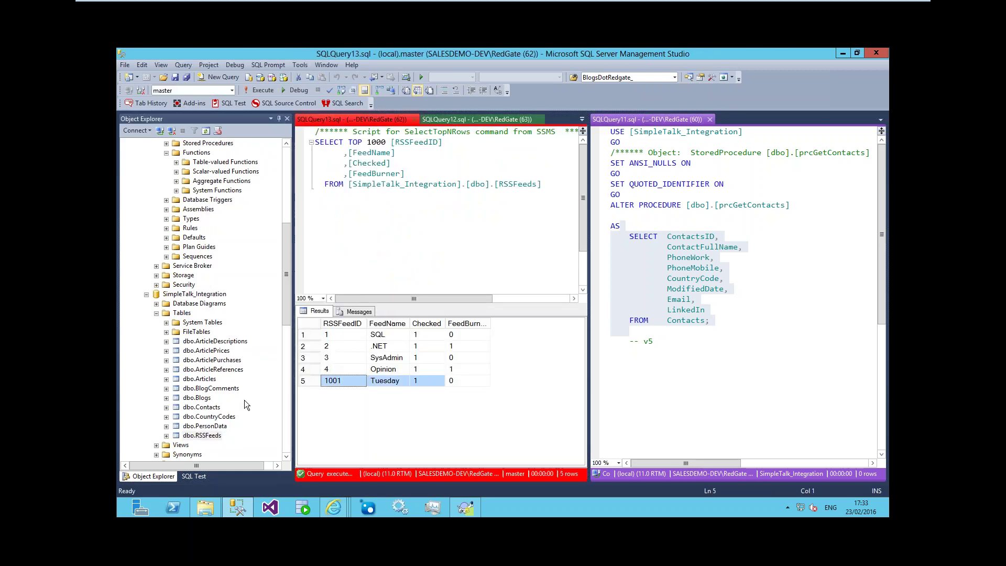
pyautogui.click(329, 382)
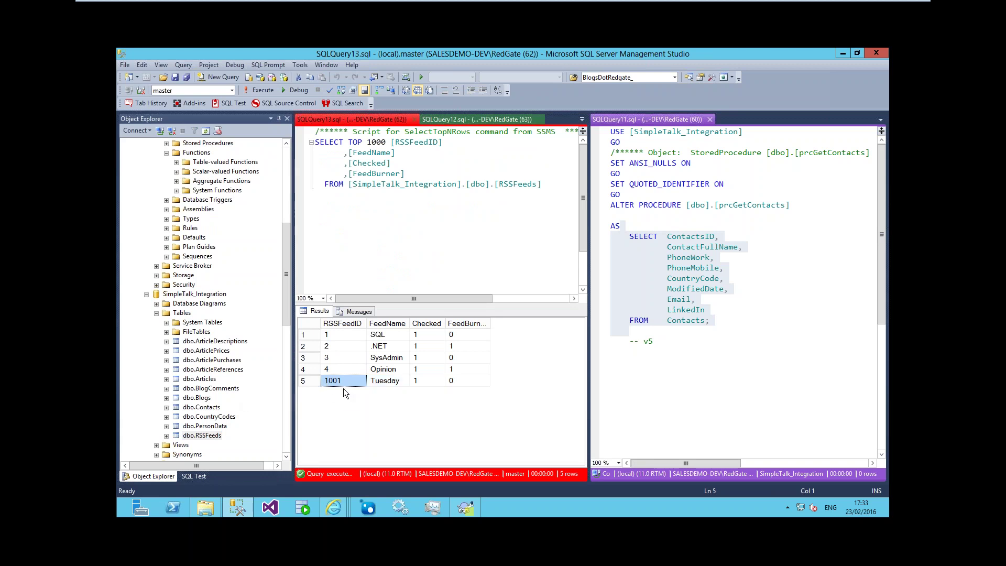
pyautogui.click(413, 119)
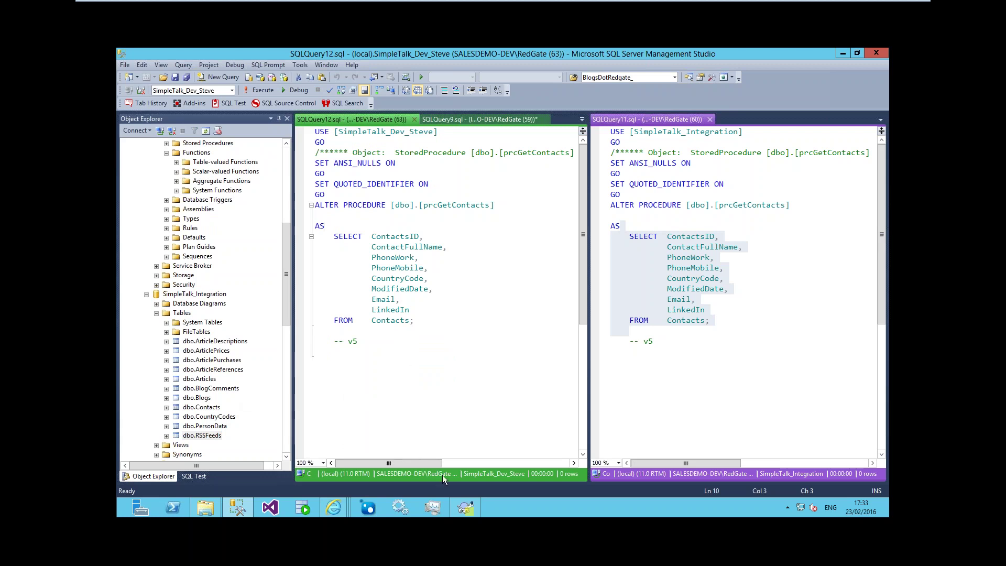
# Switch to Octopus Deploy and review the SimpleTalk project's releases across its environments.
pyautogui.moveTo(338, 514)
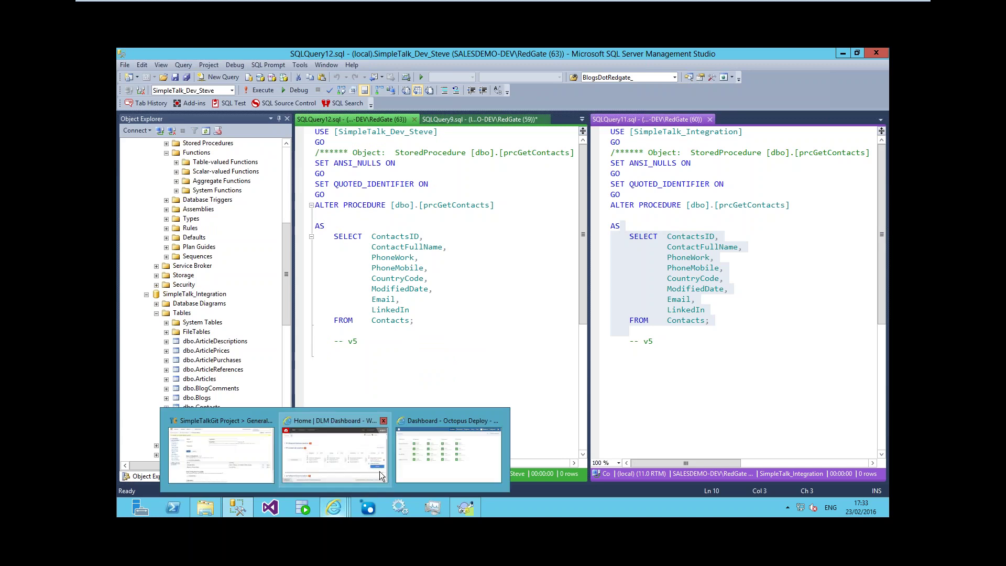
pyautogui.click(461, 454)
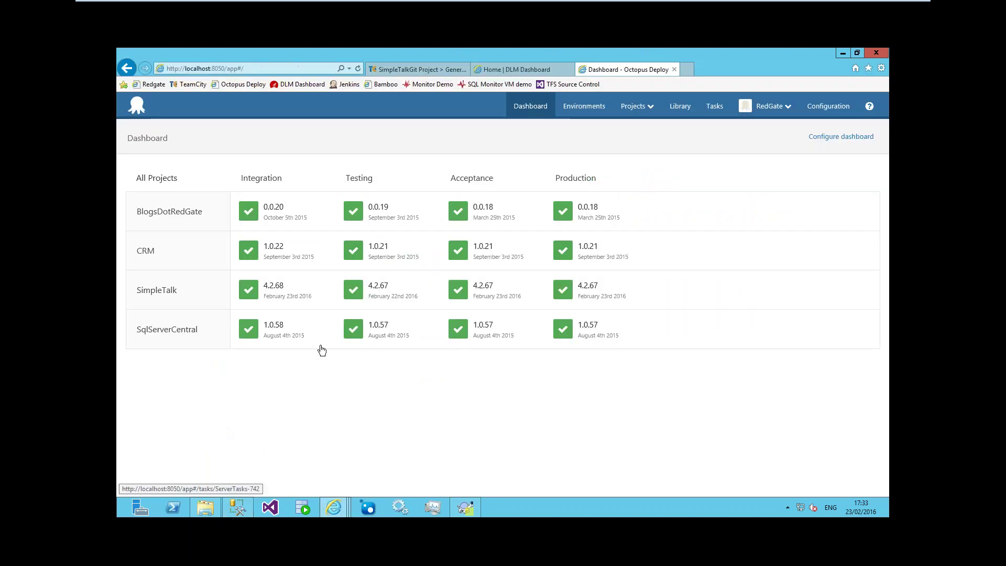
pyautogui.click(155, 293)
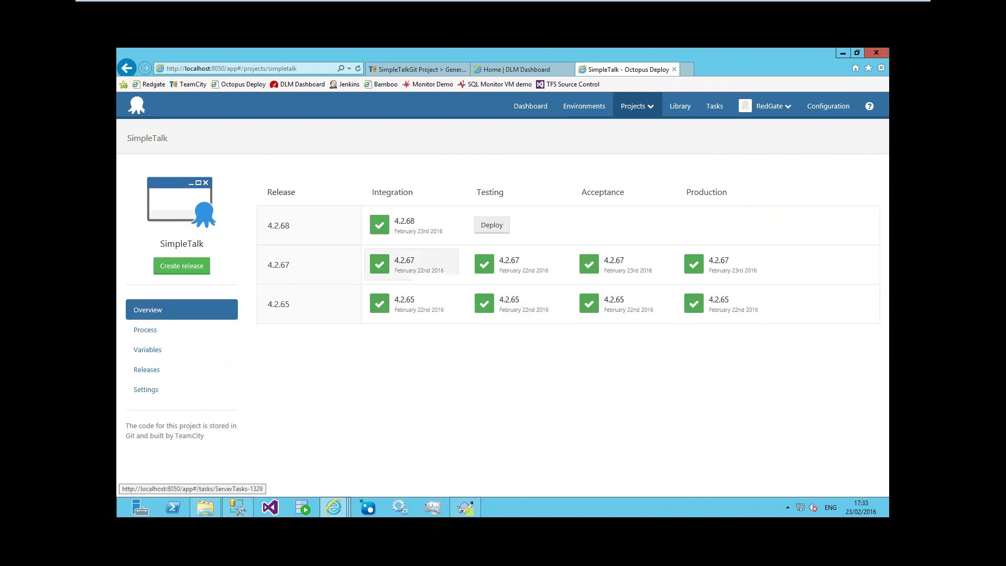
pyautogui.click(273, 271)
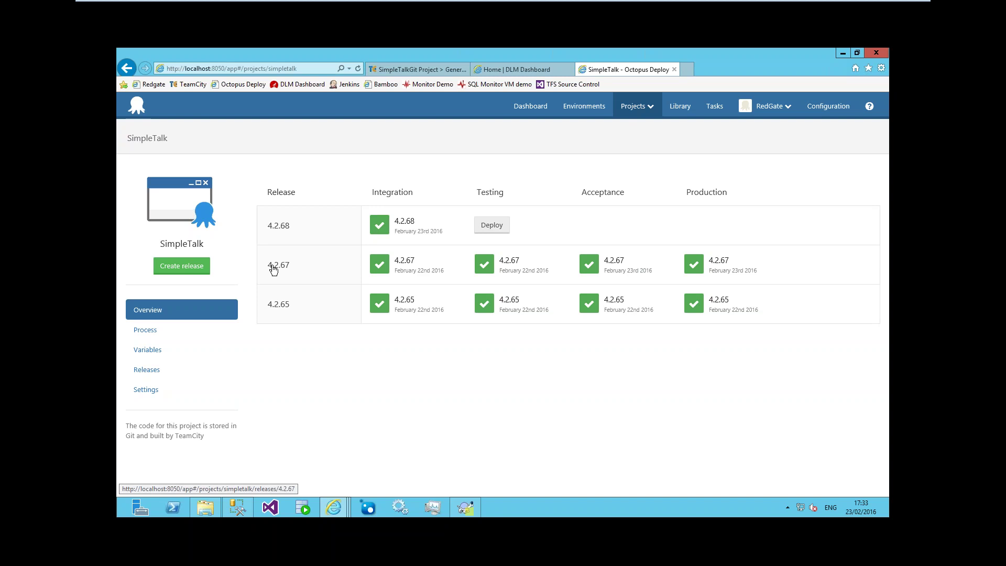
# Deploy SimpleTalk release 4.2.68 to the Testing environment.
pyautogui.moveTo(600, 309)
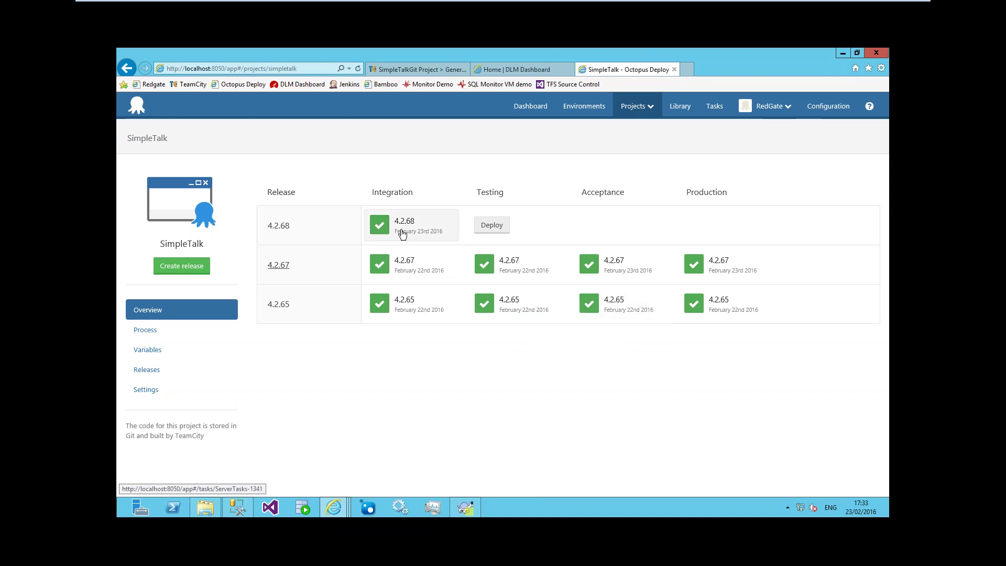
pyautogui.moveTo(389, 225)
pyautogui.click(491, 225)
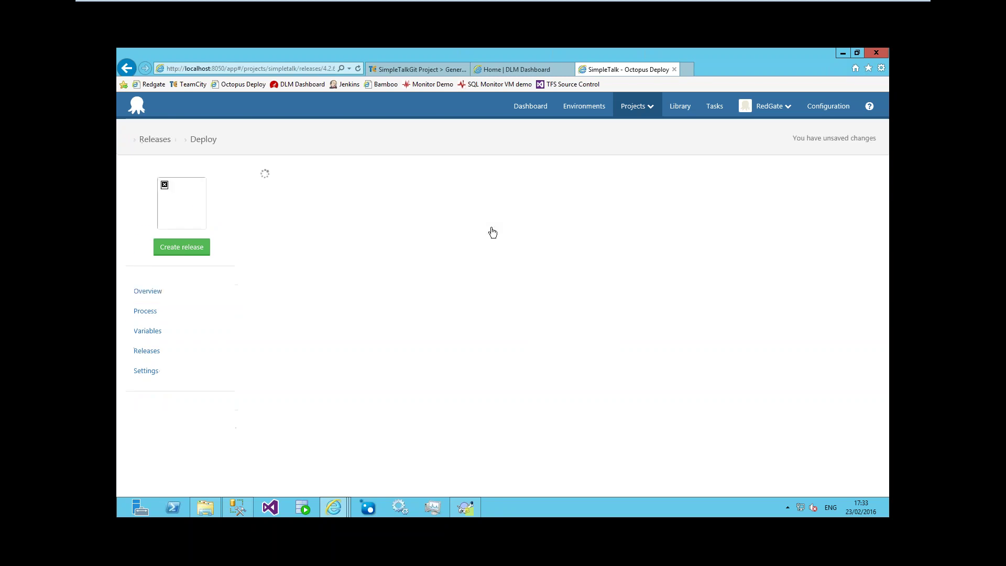
pyautogui.click(278, 277)
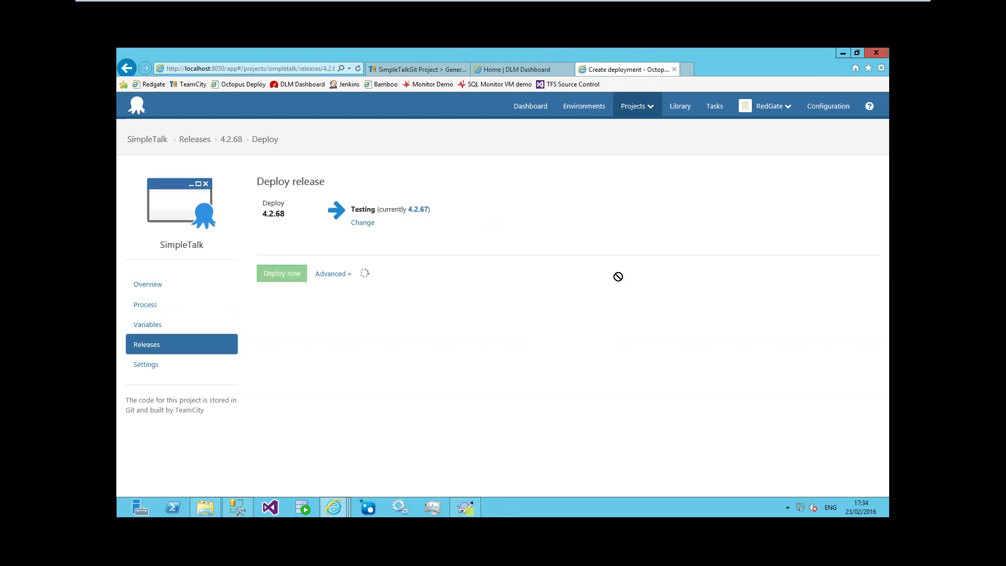